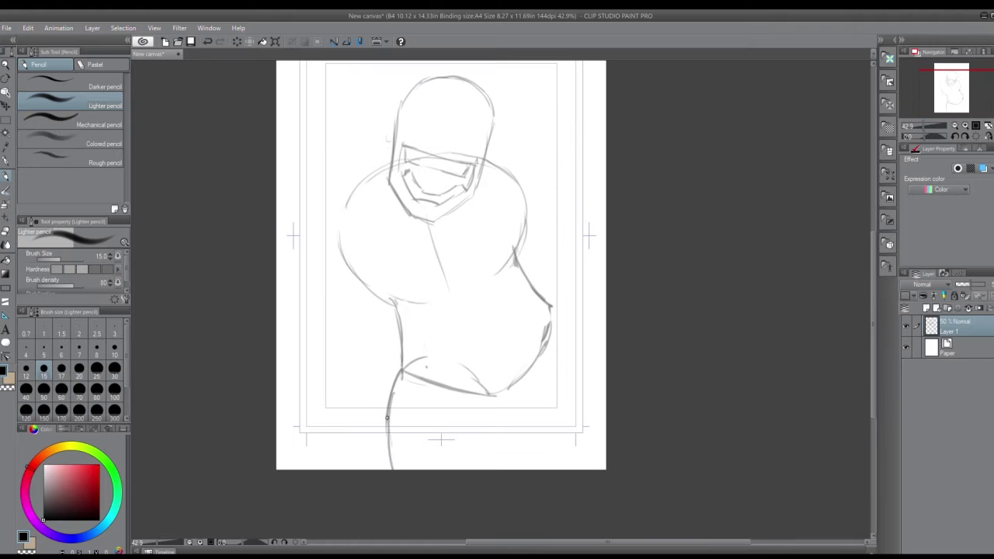
- Sketch the hip contour and both thighs below the torso, running the leg lines out to the canvas edges
mouse_move(494, 397)
mouse_down()
mouse_move(460, 487)
mouse_move(527, 367)
mouse_move(493, 396)
mouse_up()
mouse_move(548, 323)
mouse_down()
mouse_move(528, 368)
mouse_move(544, 342)
mouse_up()
drag(506, 390, 575, 426)
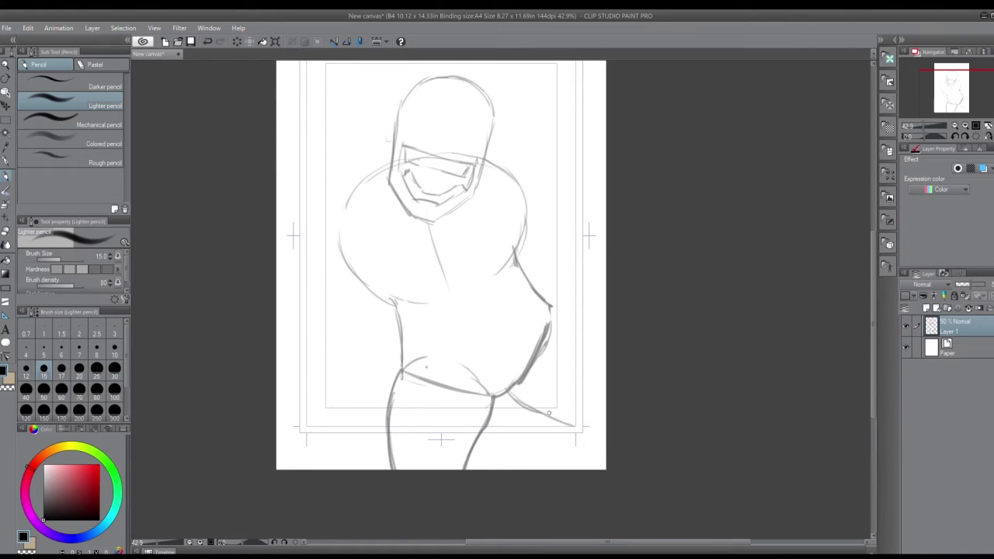
drag(549, 308, 606, 351)
scroll(522, 213, up, 2)
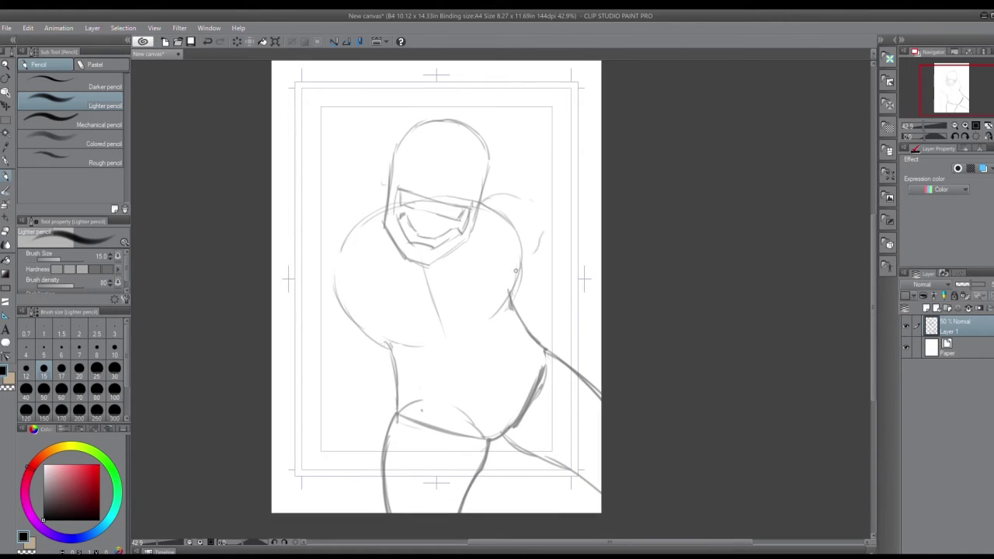
- Rough in both shoulders and the outstretched arms, erasing stray overlap inside the lowered arm's shoulder
drag(329, 234, 379, 311)
mouse_move(356, 233)
mouse_down()
mouse_move(293, 266)
mouse_move(344, 311)
mouse_up()
click(7, 231)
drag(364, 233, 354, 309)
drag(308, 284, 320, 293)
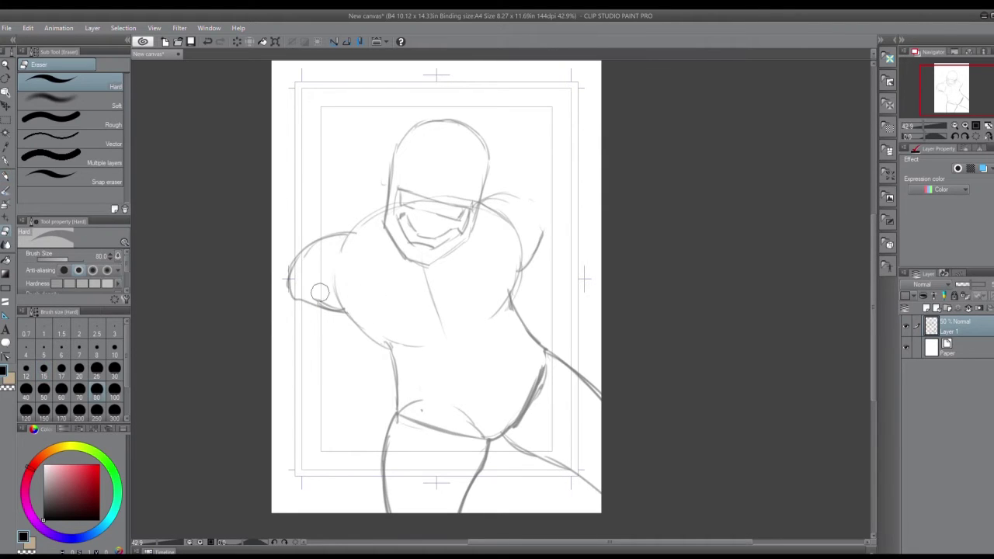
key(p)
mouse_move(500, 190)
mouse_down()
mouse_move(562, 181)
mouse_move(522, 258)
mouse_up()
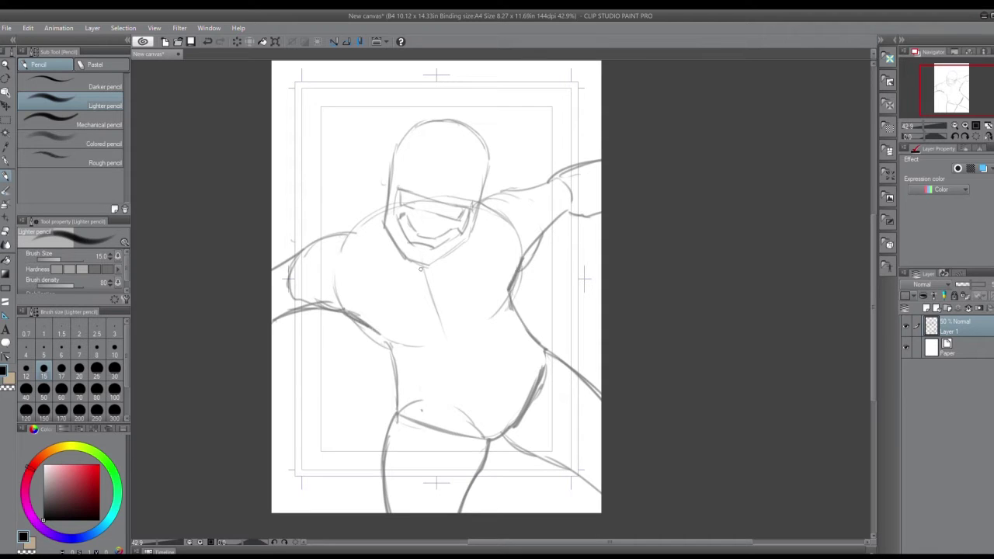
- Sketch the neck, collar and chest muscle contours, the abdomen lines and the inner curves of the thighs
drag(489, 234, 447, 290)
drag(386, 224, 393, 242)
mouse_move(448, 417)
mouse_down()
mouse_move(432, 494)
mouse_move(451, 500)
mouse_up()
drag(545, 416, 588, 480)
drag(395, 351, 497, 319)
drag(525, 265, 503, 327)
drag(407, 357, 432, 380)
drag(501, 316, 505, 363)
drag(511, 365, 520, 399)
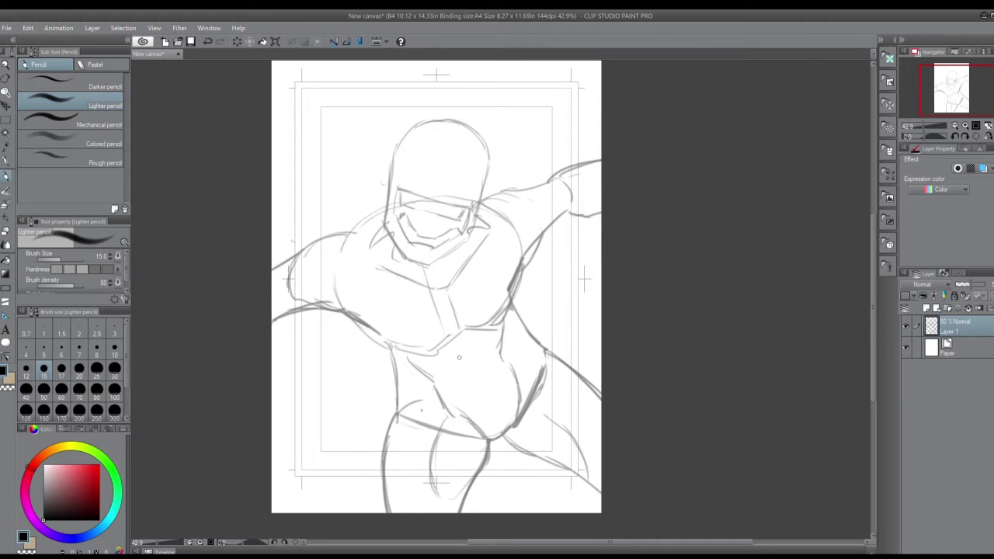
- Erase the construction lines across the waist, hip, mouth and lowered shoulder with the Hard eraser
click(6, 231)
mouse_move(411, 421)
mouse_down()
mouse_move(452, 423)
mouse_move(472, 433)
mouse_up()
mouse_move(543, 380)
mouse_down()
mouse_move(533, 407)
mouse_move(548, 454)
mouse_up()
drag(424, 205, 461, 201)
mouse_move(311, 249)
mouse_down()
mouse_move(325, 296)
mouse_move(292, 276)
mouse_up()
click(5, 176)
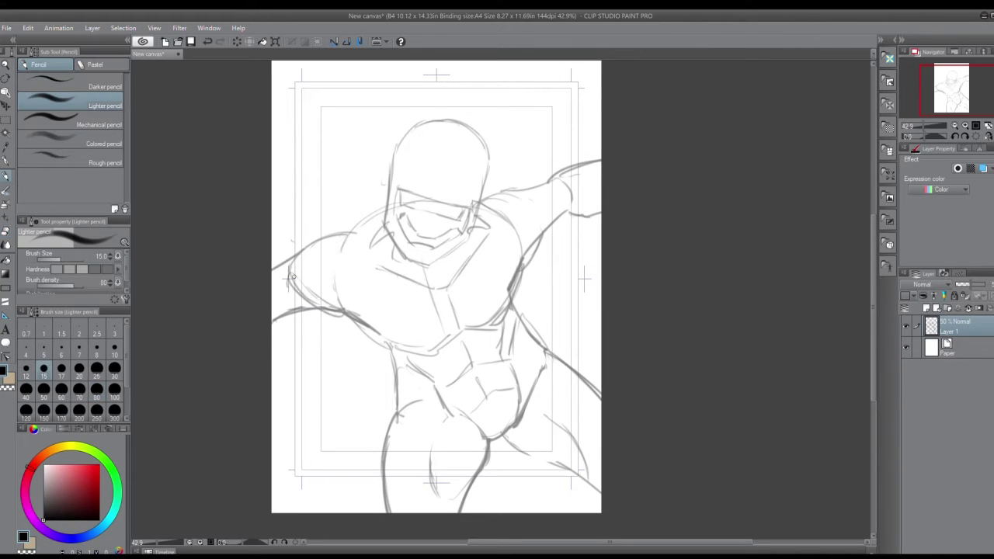
- Redraw the contour of the raised arm's shoulder with the Lighter pencil and undo the last two strokes
mouse_move(543, 216)
mouse_down()
mouse_move(484, 200)
mouse_move(539, 200)
mouse_up()
drag(483, 201, 534, 191)
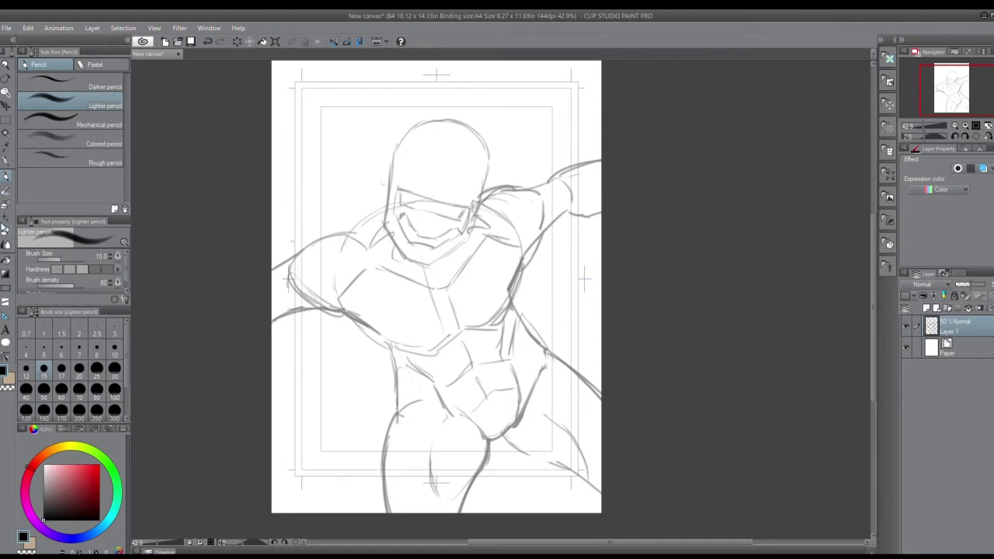
key(ctrl+z)
key(ctrl+z)
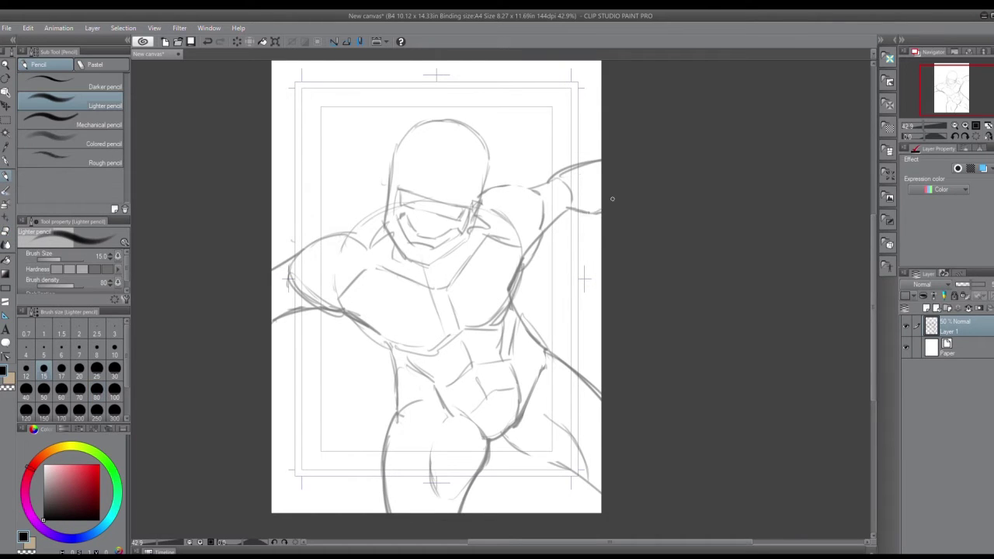
- Sketch the first pointed fangs along the upper edge of the mouth
scroll(945, 90, up, 3)
drag(949, 95, 943, 86)
drag(403, 247, 409, 287)
drag(417, 266, 410, 286)
drag(473, 278, 469, 301)
mouse_move(470, 301)
mouse_down()
mouse_move(491, 281)
mouse_move(471, 300)
mouse_up()
drag(416, 261, 425, 270)
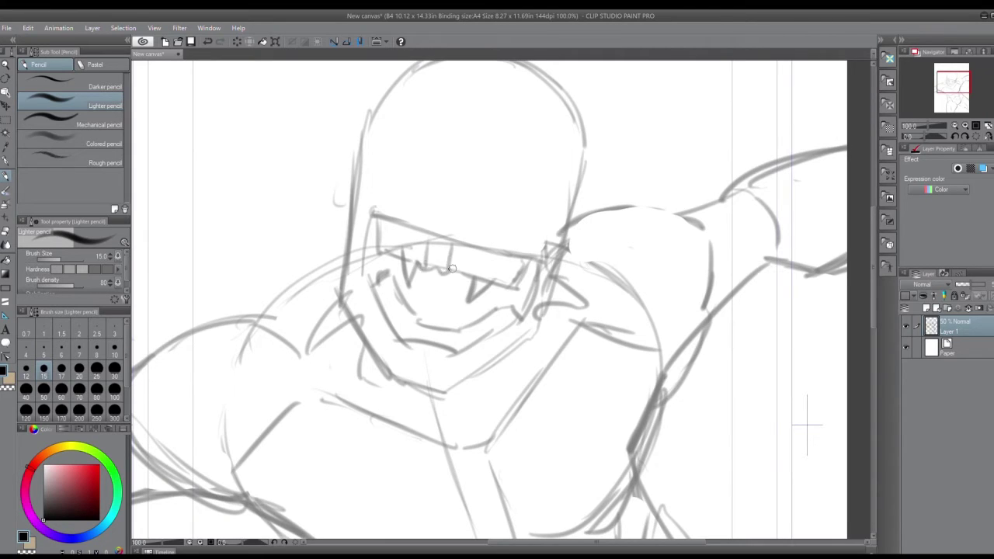
- Fill out the upper row with more long teeth across the mouth
drag(404, 226, 402, 255)
mouse_move(394, 224)
mouse_down()
mouse_move(390, 251)
mouse_move(407, 261)
mouse_up()
mouse_move(505, 260)
mouse_down()
mouse_move(494, 285)
mouse_move(507, 288)
mouse_up()
drag(494, 288, 511, 289)
drag(386, 223, 383, 248)
- Draw the lower teeth along the jaw and add the gum line above the upper teeth
mouse_move(375, 288)
mouse_down()
mouse_move(390, 264)
mouse_move(376, 288)
mouse_up()
drag(386, 280, 409, 317)
drag(491, 306, 517, 318)
drag(505, 293, 494, 320)
drag(478, 324, 501, 304)
drag(402, 317, 411, 339)
drag(417, 330, 421, 346)
drag(446, 329, 450, 347)
drag(457, 327, 461, 331)
drag(358, 208, 425, 220)
mouse_move(501, 248)
mouse_down()
mouse_move(558, 243)
mouse_move(562, 259)
mouse_up()
- Sketch the two large rounded eye shapes on the head and erase stray lines between them
mouse_move(497, 169)
mouse_down()
mouse_move(538, 225)
mouse_move(588, 148)
mouse_up()
drag(528, 230, 576, 185)
mouse_move(455, 177)
mouse_down()
mouse_move(432, 210)
mouse_move(444, 150)
mouse_up()
drag(393, 100, 440, 146)
drag(416, 113, 442, 171)
mouse_move(378, 146)
mouse_down()
mouse_move(393, 191)
mouse_move(420, 204)
mouse_up()
mouse_move(380, 160)
mouse_down()
mouse_move(370, 128)
mouse_move(381, 149)
mouse_up()
drag(383, 98, 407, 107)
drag(559, 200, 585, 174)
key(e)
mouse_move(459, 184)
mouse_down()
mouse_move(452, 199)
mouse_move(447, 188)
mouse_up()
- Draw the cheek, mouth corner and jaw contours around the teeth with the Lighter pencil
click(5, 175)
drag(482, 194, 475, 236)
drag(359, 262, 359, 296)
drag(361, 253, 363, 288)
drag(537, 303, 518, 327)
mouse_move(388, 354)
mouse_down()
mouse_move(404, 393)
mouse_move(441, 401)
mouse_up()
drag(441, 399, 462, 377)
- Redraw the skull, cheek and jaw outline with heavier angular strokes and erase the old lines on top of the head
drag(496, 146, 542, 170)
drag(476, 78, 542, 72)
drag(503, 75, 412, 139)
drag(437, 101, 393, 214)
drag(405, 151, 385, 254)
drag(622, 229, 599, 297)
drag(402, 252, 388, 315)
drag(606, 293, 562, 365)
mouse_move(402, 302)
mouse_down()
mouse_move(382, 346)
mouse_move(433, 386)
mouse_up()
click(6, 230)
drag(464, 101, 542, 95)
- Sketch a long curved tongue sweeping from the open mouth across the chest
click(6, 176)
click(955, 125)
mouse_move(396, 196)
mouse_down()
mouse_move(354, 250)
mouse_move(652, 362)
mouse_up()
mouse_move(440, 216)
mouse_down()
mouse_move(427, 284)
mouse_move(448, 316)
mouse_move(587, 294)
mouse_move(666, 385)
mouse_up()
- Erase the jaw and chest lines covered by the tongue and the excess lines around the shoulder
key(e)
mouse_move(384, 211)
mouse_down()
mouse_move(411, 259)
mouse_move(381, 303)
mouse_move(422, 337)
mouse_move(569, 315)
mouse_up()
drag(217, 301, 247, 326)
drag(265, 262, 274, 248)
drag(295, 324, 321, 364)
mouse_move(320, 364)
mouse_down()
mouse_move(291, 335)
mouse_move(268, 358)
mouse_up()
drag(439, 259, 427, 280)
- Detail the tongue with folds, spots and bands near its tip, and add long contour lines behind it
click(6, 175)
mouse_move(446, 237)
mouse_down()
mouse_move(414, 298)
mouse_move(468, 239)
mouse_up()
drag(410, 199, 441, 247)
drag(395, 206, 421, 241)
drag(413, 291, 371, 285)
drag(413, 297, 383, 315)
drag(443, 312, 458, 360)
drag(456, 312, 473, 351)
mouse_move(588, 296)
mouse_down()
mouse_move(589, 336)
mouse_move(621, 302)
mouse_move(575, 298)
mouse_up()
drag(683, 240, 596, 295)
drag(685, 326, 629, 374)
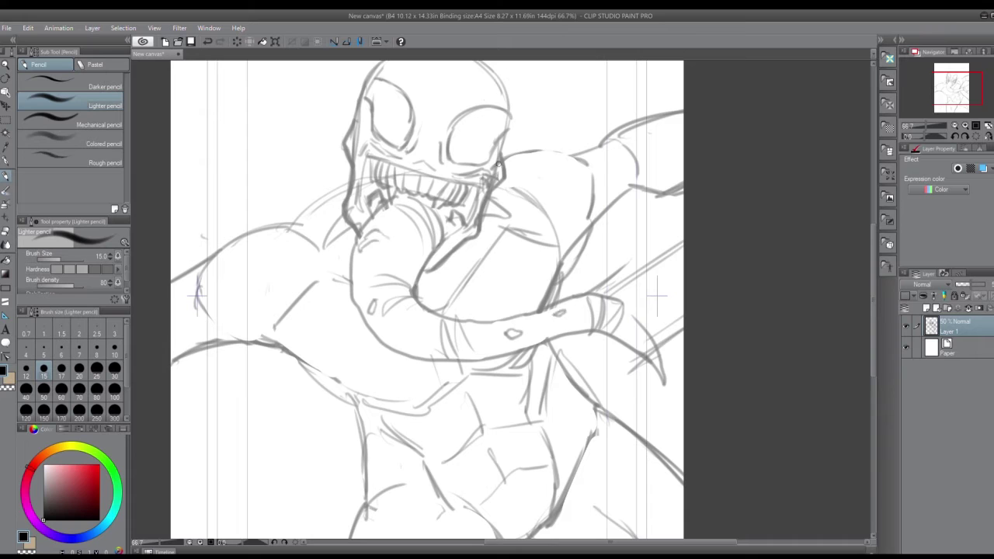
- Define the shoulder and upper arm muscles of the raised arm with curved contour lines
drag(587, 167, 627, 149)
drag(632, 187, 592, 221)
drag(637, 168, 606, 213)
drag(579, 172, 538, 204)
drag(507, 159, 576, 162)
drag(544, 218, 550, 243)
- Define the lowered arm's shoulder muscles and reinforce the lower chest edge and the opposite armpit contour
drag(277, 230, 305, 247)
mouse_move(245, 236)
mouse_down()
mouse_move(201, 284)
mouse_move(314, 265)
mouse_up()
mouse_move(203, 289)
mouse_down()
mouse_move(309, 336)
mouse_move(164, 369)
mouse_up()
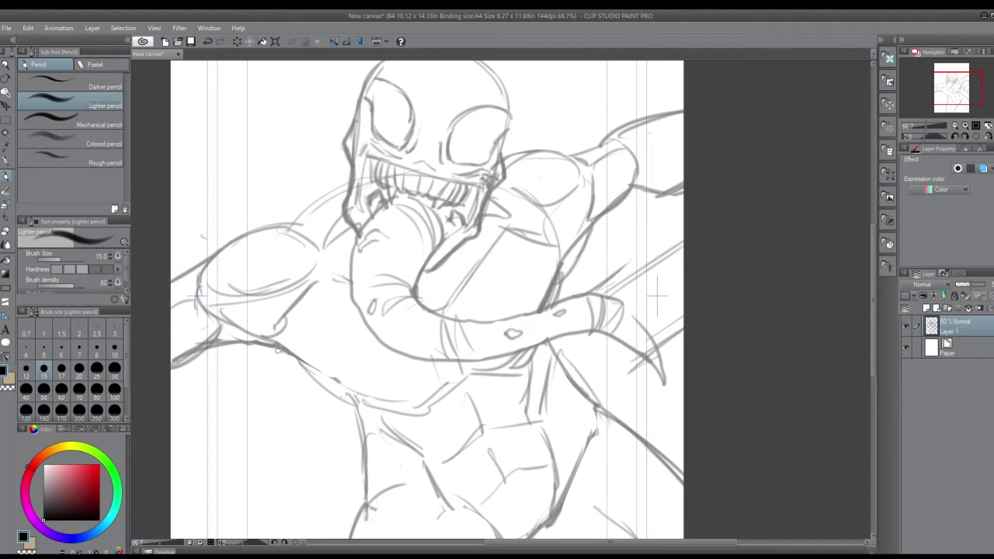
drag(281, 345, 362, 406)
drag(561, 271, 546, 309)
mouse_move(573, 252)
mouse_down()
mouse_move(546, 309)
mouse_move(548, 269)
mouse_up()
click(5, 231)
- Start the angular chest emblem, with an outer shape above the tongue and nested chevrons below it
drag(958, 91, 959, 101)
scroll(539, 233, up, 5)
key(p)
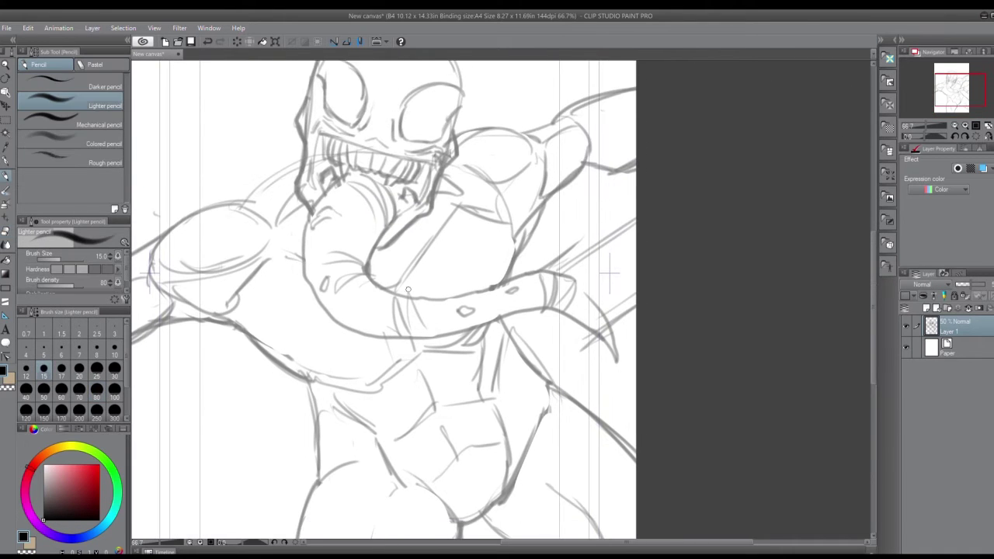
drag(439, 297, 518, 247)
mouse_move(335, 319)
mouse_down()
mouse_move(262, 351)
mouse_move(354, 333)
mouse_move(355, 358)
mouse_up()
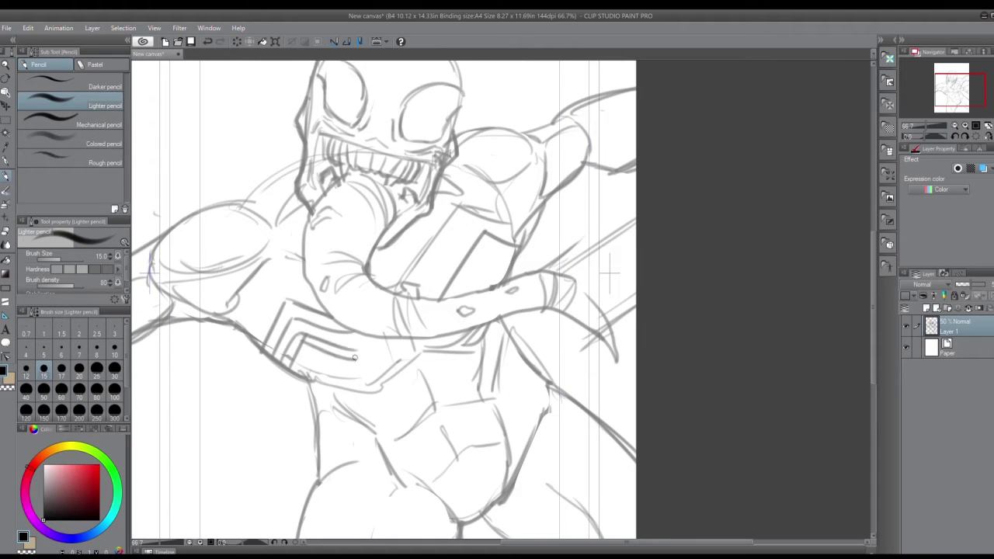
- Add more nested angular bands to the lower part of the chest emblem and draw its central point
drag(301, 378, 315, 356)
mouse_move(317, 359)
mouse_down()
mouse_move(366, 378)
mouse_move(379, 339)
mouse_up()
mouse_move(368, 382)
mouse_down()
mouse_move(391, 334)
mouse_move(378, 407)
mouse_up()
drag(323, 374, 377, 399)
mouse_move(334, 384)
mouse_down()
mouse_move(310, 403)
mouse_move(384, 406)
mouse_up()
drag(394, 351, 427, 395)
drag(431, 338, 426, 399)
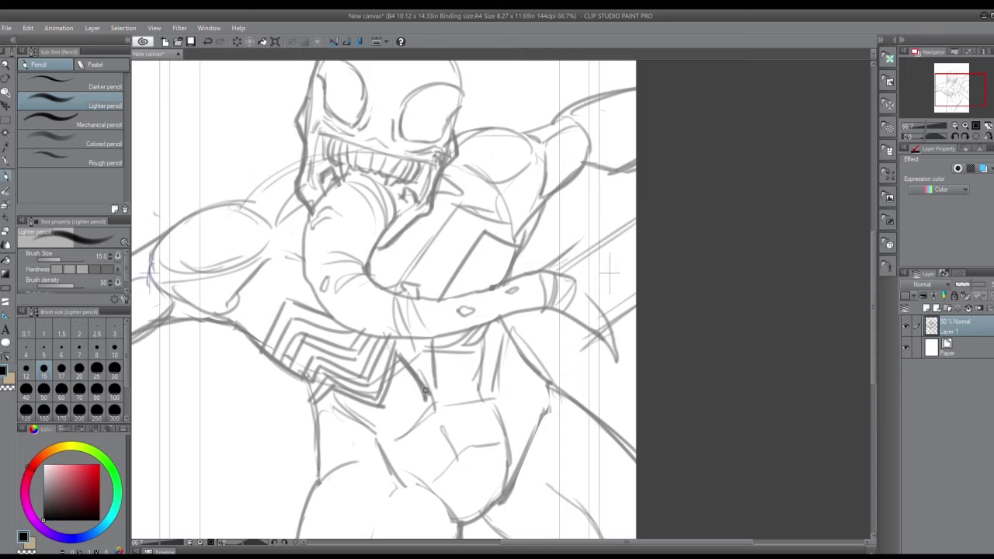
- Sketch the side muscles along both flanks of the torso
drag(510, 356, 543, 399)
drag(505, 326, 552, 387)
drag(509, 355, 516, 427)
drag(327, 412, 338, 463)
drag(334, 408, 344, 447)
- Strengthen the outer thigh and rear leg outlines and add an inner muscle line to the front thigh
drag(345, 474, 337, 288)
drag(314, 302, 294, 405)
drag(514, 358, 551, 371)
drag(487, 341, 572, 379)
drag(418, 313, 417, 384)
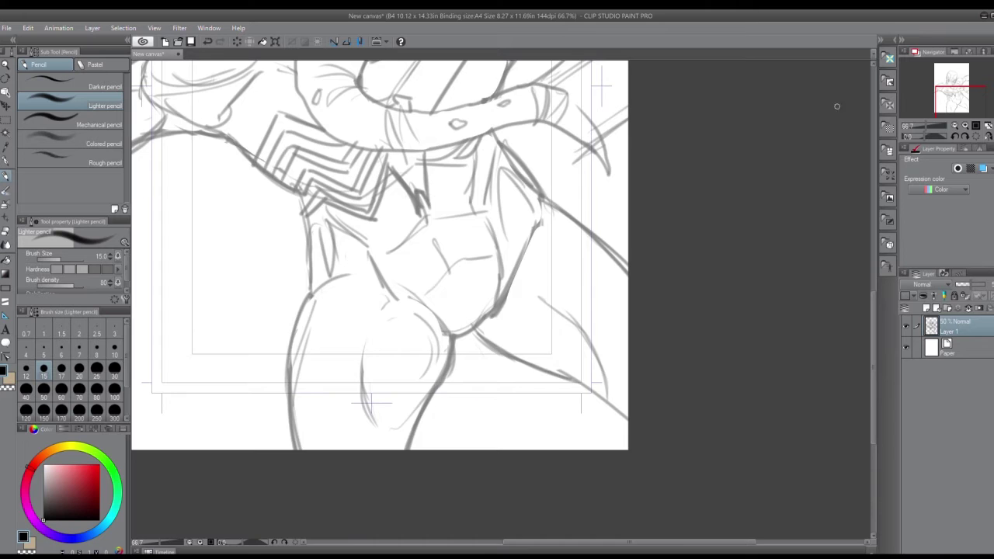
- Reinforce the slope between neck and shoulder, and add contour lines on the chest and the raised forearm
drag(956, 91, 959, 84)
drag(308, 240, 267, 268)
drag(390, 329, 397, 357)
drag(393, 356, 432, 286)
drag(643, 186, 593, 238)
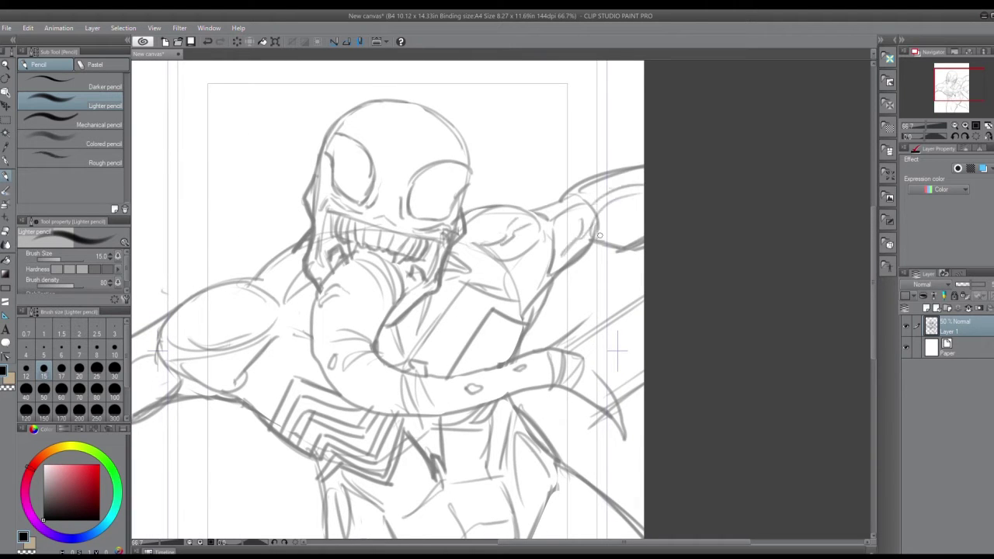
- Add nested angular bands to the emblem above the tongue and sketch crease marks on the forehead
mouse_move(437, 372)
mouse_down()
mouse_move(488, 311)
mouse_move(525, 329)
mouse_move(514, 351)
mouse_up()
drag(514, 348, 466, 379)
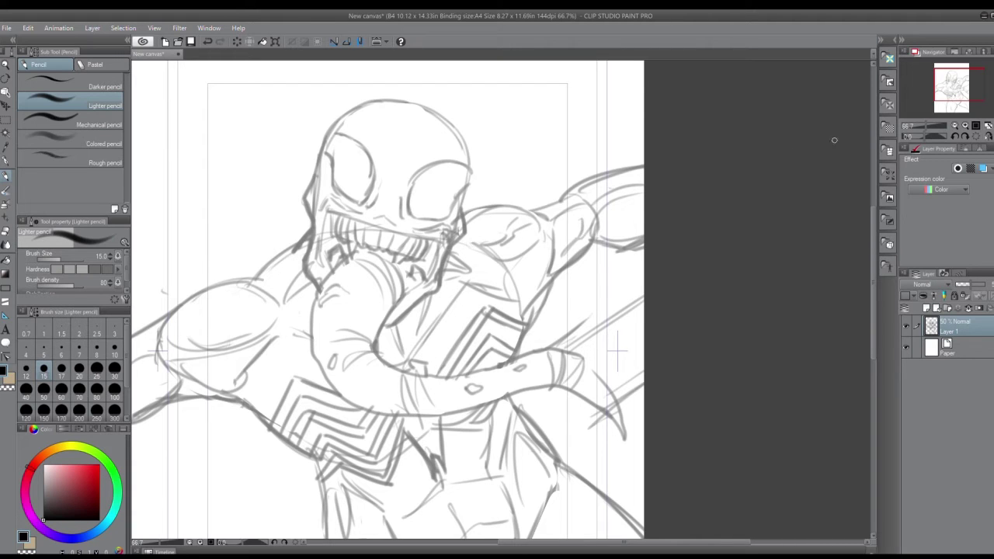
drag(382, 132, 441, 155)
- Draw curling symbiote tendrils rising from both shoulders
drag(172, 314, 203, 264)
drag(191, 264, 231, 272)
drag(498, 205, 548, 205)
- Draw curling tendrils beside the front thigh and above the rear leg, refining the nearby leg contours
drag(960, 80, 953, 107)
mouse_move(419, 266)
mouse_down()
mouse_move(402, 215)
mouse_move(424, 215)
mouse_up()
drag(963, 103, 961, 103)
drag(556, 138, 638, 198)
drag(464, 247, 489, 202)
drag(420, 226, 459, 270)
drag(958, 99, 960, 86)
click(955, 125)
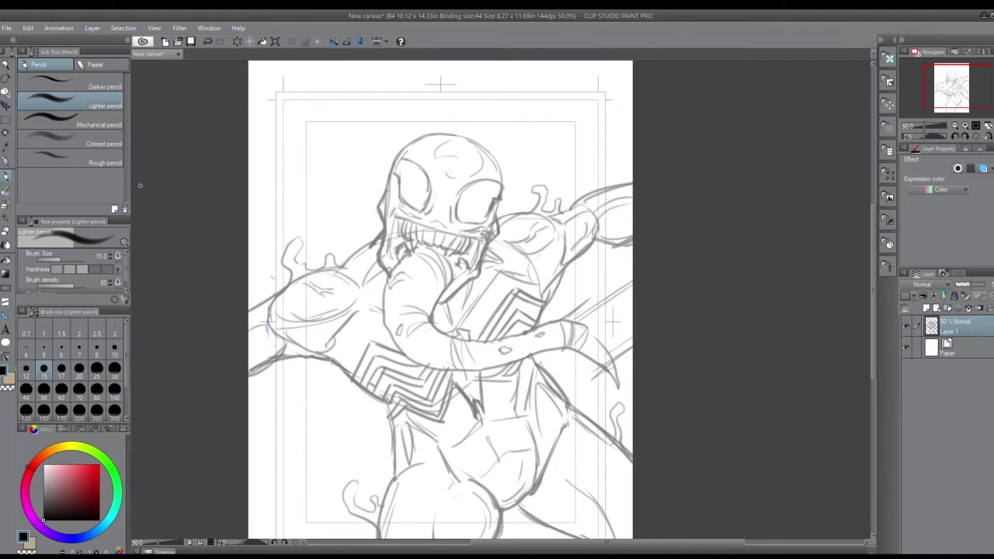
- Erase part of the sketch line at the right eye's outer edge and add a new layer above the sketch
click(6, 231)
mouse_move(487, 204)
mouse_down()
mouse_move(482, 194)
mouse_move(475, 213)
mouse_up()
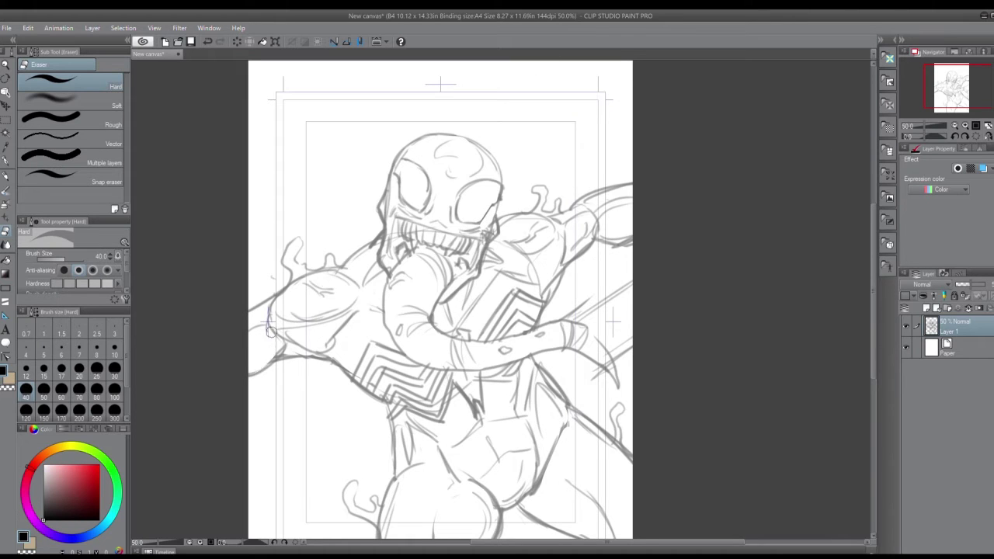
key(ctrl+shift+n)
- Ink the nostrils and the small creases beside the nose with the G-pen at size 15
key(p)
click(964, 127)
click(963, 127)
drag(958, 86, 957, 79)
drag(367, 247, 377, 298)
mouse_move(303, 297)
mouse_down()
mouse_move(356, 311)
mouse_move(304, 296)
mouse_up()
mouse_move(314, 237)
mouse_down()
mouse_move(280, 276)
mouse_move(315, 239)
mouse_up()
- Ink the bold curved outlines of both large eyes, including the notch at each outer edge
mouse_move(385, 219)
mouse_down()
mouse_move(450, 167)
mouse_move(482, 164)
mouse_up()
mouse_move(481, 166)
mouse_down()
mouse_move(404, 202)
mouse_move(384, 280)
mouse_move(454, 293)
mouse_move(509, 227)
mouse_up()
mouse_move(475, 168)
mouse_down()
mouse_move(525, 181)
mouse_move(499, 273)
mouse_up()
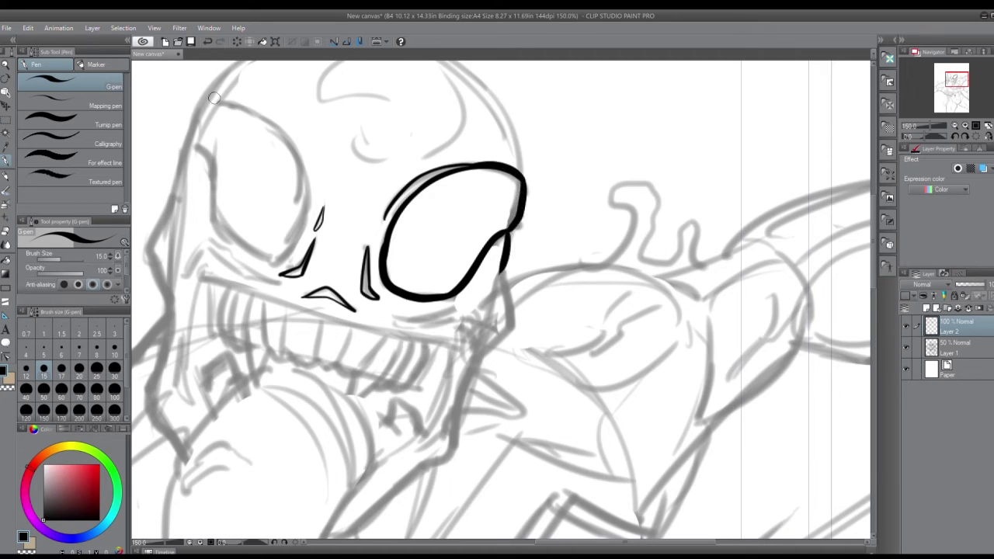
drag(206, 101, 306, 210)
mouse_move(304, 171)
mouse_down()
mouse_move(289, 247)
mouse_move(272, 260)
mouse_up()
drag(188, 143, 271, 261)
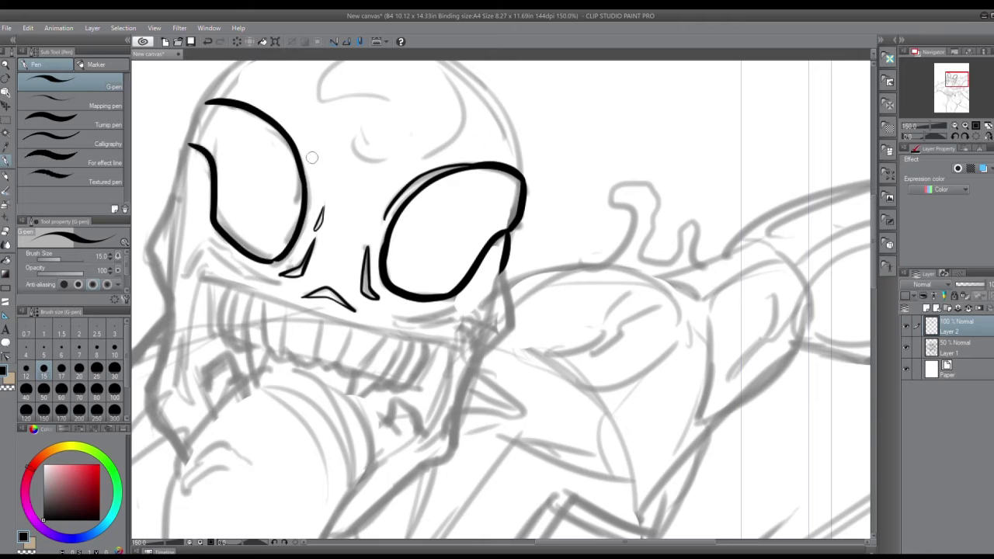
- Ink the brow crease around the left eye and the wrinkle folds between the eyes and the upper lip
drag(263, 110, 317, 182)
mouse_move(183, 275)
mouse_down()
mouse_move(203, 241)
mouse_move(272, 280)
mouse_up()
mouse_move(185, 274)
mouse_down()
mouse_move(208, 244)
mouse_move(272, 281)
mouse_up()
mouse_move(393, 320)
mouse_down()
mouse_move(462, 309)
mouse_move(388, 321)
mouse_up()
- Ink the skull's rounded outline and the angular left cheek and jaw edge
drag(373, 226, 530, 330)
mouse_move(474, 133)
mouse_down()
mouse_move(382, 187)
mouse_move(352, 236)
mouse_up()
mouse_move(396, 169)
mouse_down()
mouse_move(335, 266)
mouse_move(326, 415)
mouse_up()
drag(339, 292, 324, 411)
drag(346, 259, 334, 388)
mouse_move(470, 133)
mouse_down()
mouse_move(557, 139)
mouse_move(642, 194)
mouse_up()
drag(595, 160, 678, 250)
drag(647, 197, 680, 282)
- Ink the right cheek and jaw outline and the fold lines on the left side of the jaw
drag(953, 81, 955, 79)
mouse_move(543, 214)
mouse_down()
mouse_move(509, 339)
mouse_move(524, 295)
mouse_up()
mouse_move(538, 268)
mouse_down()
mouse_move(548, 308)
mouse_move(488, 427)
mouse_move(463, 451)
mouse_up()
mouse_move(203, 283)
mouse_down()
mouse_move(186, 411)
mouse_move(220, 443)
mouse_up()
drag(215, 320, 225, 385)
drag(216, 322, 226, 382)
- Ink the edges of the open mouth, doubling the lip lines along its sides and extending the lower lip
mouse_move(236, 261)
mouse_down()
mouse_move(226, 351)
mouse_move(244, 393)
mouse_move(360, 299)
mouse_move(487, 323)
mouse_move(460, 415)
mouse_up()
drag(464, 410, 482, 334)
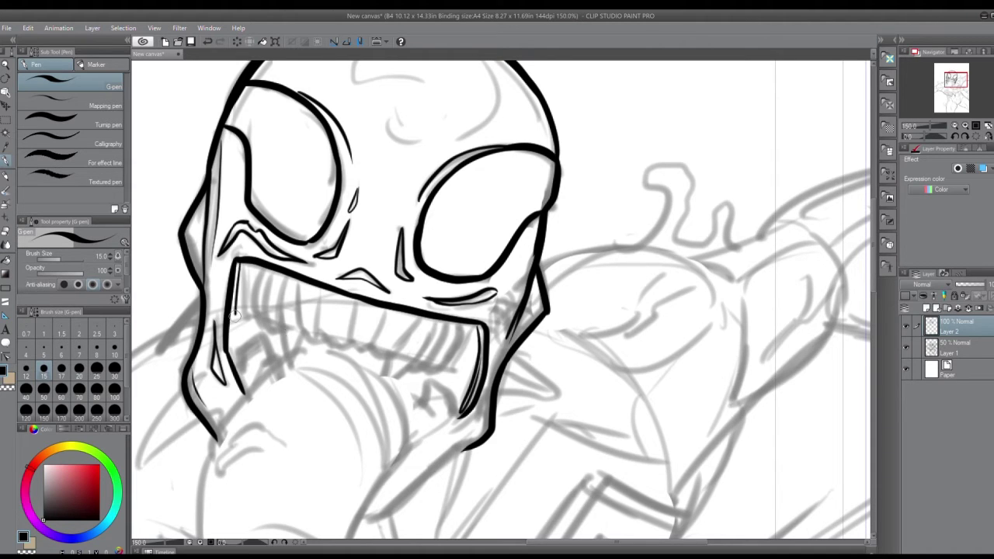
drag(236, 278, 235, 373)
drag(463, 410, 407, 452)
- Ink the row of pointed upper teeth and the lower fangs in both corners of the mouth
mouse_move(246, 263)
mouse_down()
mouse_move(257, 314)
mouse_move(285, 349)
mouse_move(302, 334)
mouse_move(364, 354)
mouse_move(380, 335)
mouse_move(398, 348)
mouse_move(389, 374)
mouse_move(435, 314)
mouse_move(446, 342)
mouse_move(470, 325)
mouse_up()
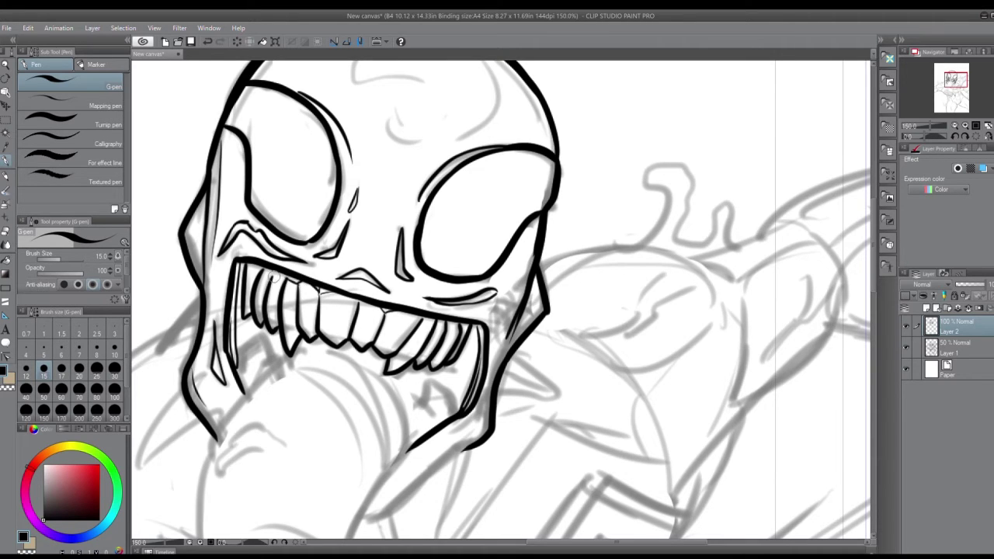
mouse_move(240, 358)
mouse_down()
mouse_move(259, 345)
mouse_move(277, 354)
mouse_up()
mouse_move(426, 382)
mouse_down()
mouse_move(449, 410)
mouse_move(416, 425)
mouse_up()
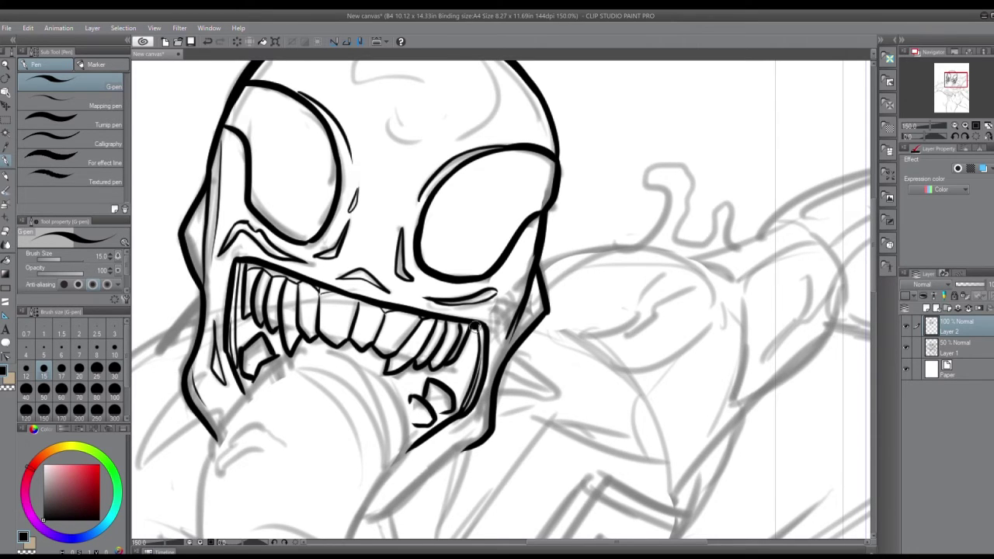
- Ink the curved crease marks on the forehead and between the eyes
drag(952, 80, 951, 78)
mouse_move(396, 115)
mouse_down()
mouse_move(329, 147)
mouse_move(475, 210)
mouse_move(453, 136)
mouse_up()
drag(497, 163, 529, 224)
drag(506, 182, 528, 222)
mouse_move(299, 121)
mouse_down()
mouse_move(245, 157)
mouse_move(292, 133)
mouse_up()
- Ink the tongue's left edge from the mouth down, its short surface creases and the edge beside the lower-right fangs
click(954, 126)
drag(956, 82, 956, 88)
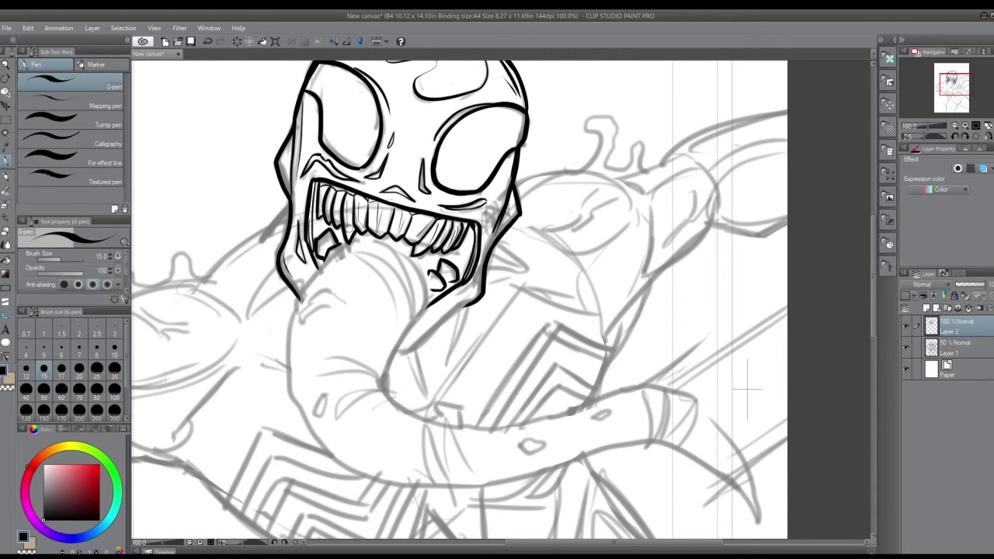
drag(350, 243, 300, 303)
mouse_move(324, 307)
mouse_down()
mouse_move(302, 319)
mouse_move(286, 388)
mouse_move(304, 409)
mouse_up()
drag(436, 288, 414, 319)
drag(432, 263, 438, 274)
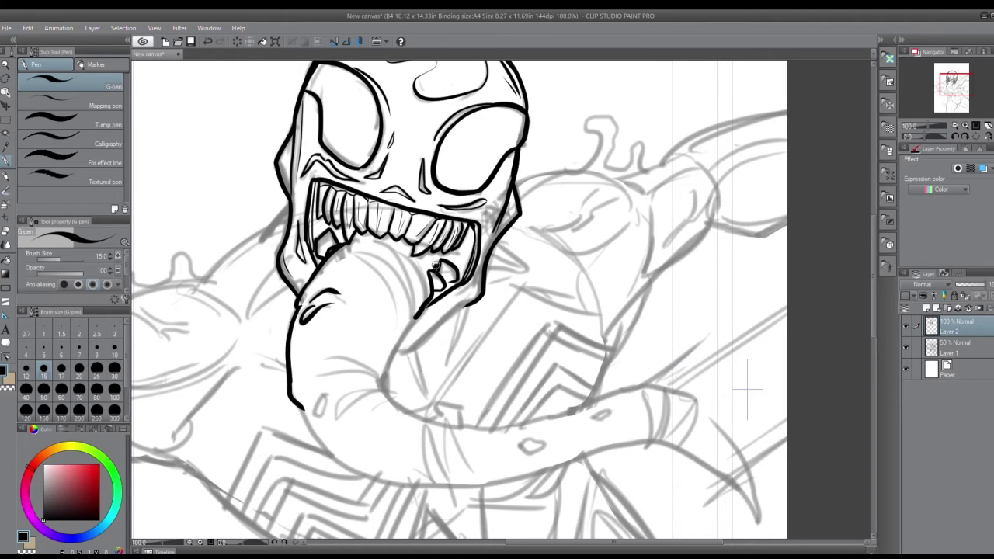
- Ink curved fold lines across the tongue where it leaves the mouth
mouse_move(353, 254)
mouse_down()
mouse_move(398, 308)
mouse_move(396, 321)
mouse_up()
drag(358, 252, 411, 312)
drag(393, 255, 412, 317)
mouse_move(378, 246)
mouse_down()
mouse_move(420, 274)
mouse_move(427, 300)
mouse_up()
drag(417, 264, 427, 281)
- Ink the tongue's inner bend with its crease lines and a small spot beside them
drag(412, 315, 382, 381)
drag(333, 359, 382, 380)
drag(314, 373, 359, 368)
mouse_move(337, 418)
mouse_down()
mouse_move(379, 387)
mouse_move(416, 414)
mouse_up()
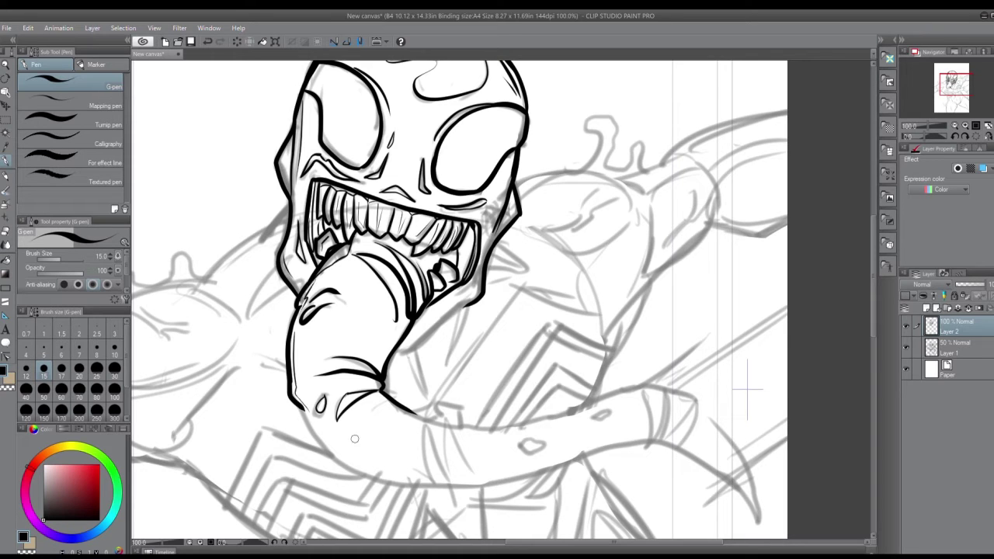
- Ink the rest of the tongue's outline to its pointed tip and add band lines near the tip
click(958, 86)
mouse_move(232, 293)
mouse_down()
mouse_move(338, 369)
mouse_move(395, 371)
mouse_up()
drag(314, 278, 338, 302)
mouse_move(331, 290)
mouse_down()
mouse_move(432, 311)
mouse_move(579, 271)
mouse_move(626, 288)
mouse_move(618, 315)
mouse_up()
mouse_move(371, 371)
mouse_down()
mouse_move(556, 330)
mouse_move(692, 413)
mouse_up()
drag(626, 291, 689, 388)
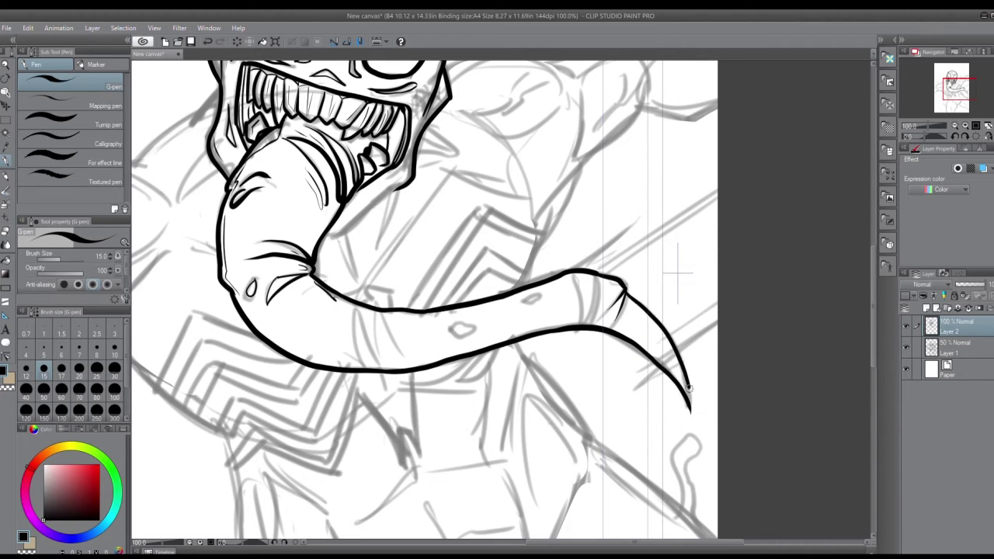
drag(591, 273, 592, 320)
drag(596, 272, 601, 319)
- Ink diagonal streaks behind the tongue tip and add folds and spots along the tongue
drag(673, 340, 718, 312)
drag(671, 352, 718, 322)
drag(681, 357, 718, 332)
mouse_move(645, 354)
mouse_down()
mouse_move(604, 385)
mouse_move(653, 363)
mouse_up()
drag(628, 393, 676, 361)
drag(572, 269, 655, 210)
mouse_move(595, 266)
mouse_down()
mouse_move(750, 171)
mouse_move(781, 163)
mouse_up()
mouse_move(353, 309)
mouse_down()
mouse_move(365, 365)
mouse_move(379, 341)
mouse_up()
drag(383, 325, 401, 354)
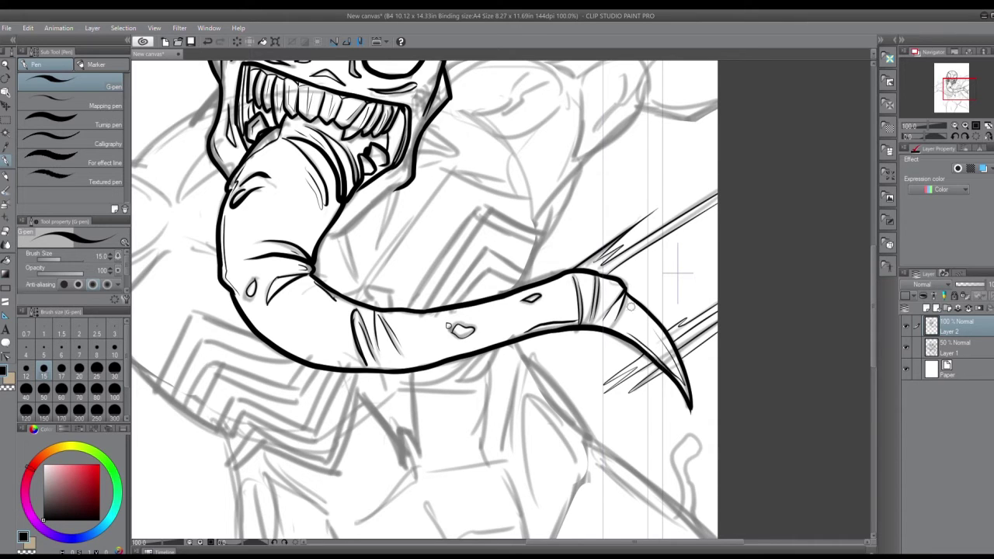
- Ink the outlines of the right shoulder, upper arm and raised forearm
scroll(631, 307, up, 3)
scroll(400, 113, right, 1)
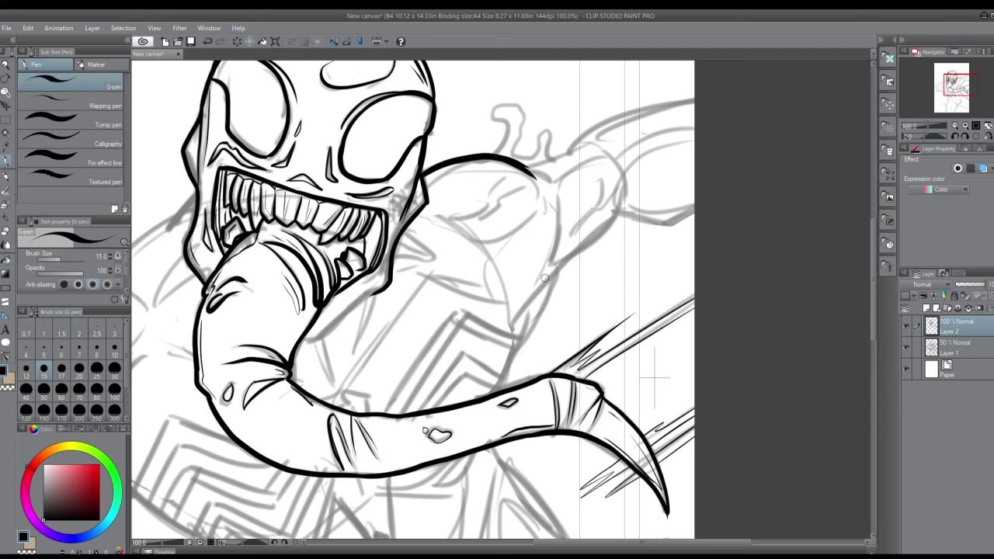
drag(510, 357, 553, 262)
drag(558, 197, 558, 257)
mouse_move(552, 276)
mouse_down()
mouse_move(611, 220)
mouse_move(624, 191)
mouse_up()
drag(527, 167, 601, 144)
mouse_move(571, 148)
mouse_down()
mouse_move(646, 103)
mouse_move(695, 97)
mouse_up()
mouse_move(618, 213)
mouse_down()
mouse_move(659, 226)
mouse_move(695, 209)
mouse_up()
drag(605, 150, 625, 191)
drag(562, 178, 604, 153)
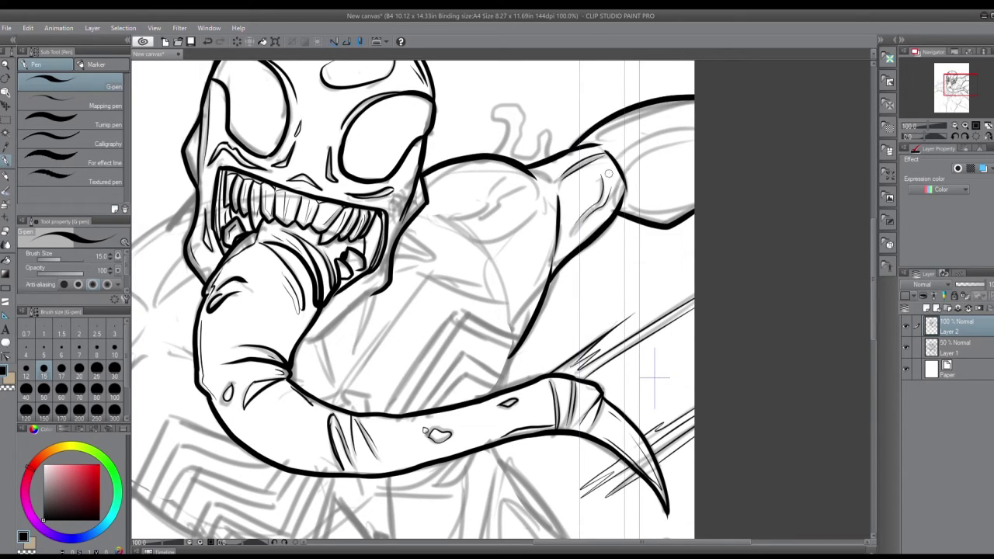
- Ink the right shoulder's muscle contours, the side of the chest and the long diagonal chest line
drag(485, 236, 529, 177)
drag(426, 192, 473, 171)
drag(505, 177, 488, 192)
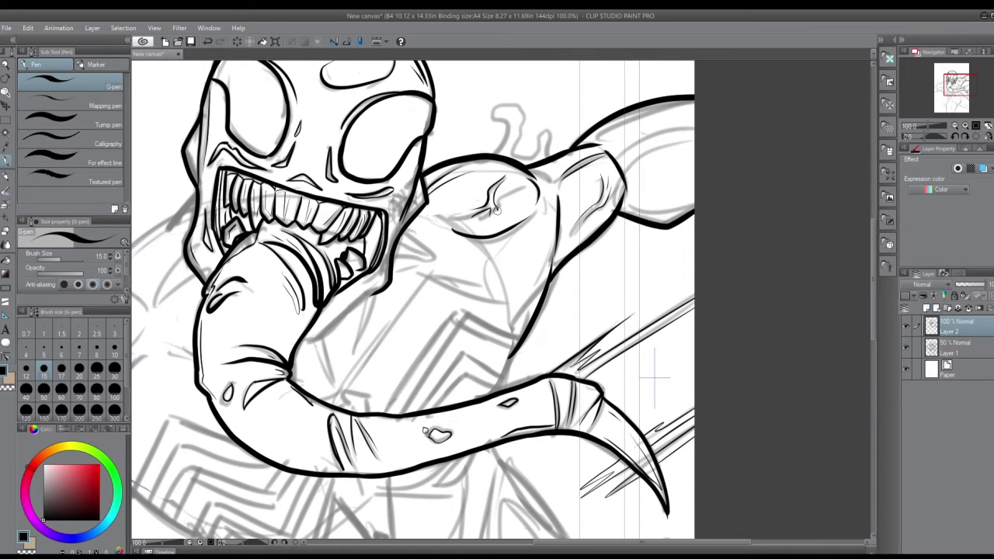
drag(548, 201, 499, 382)
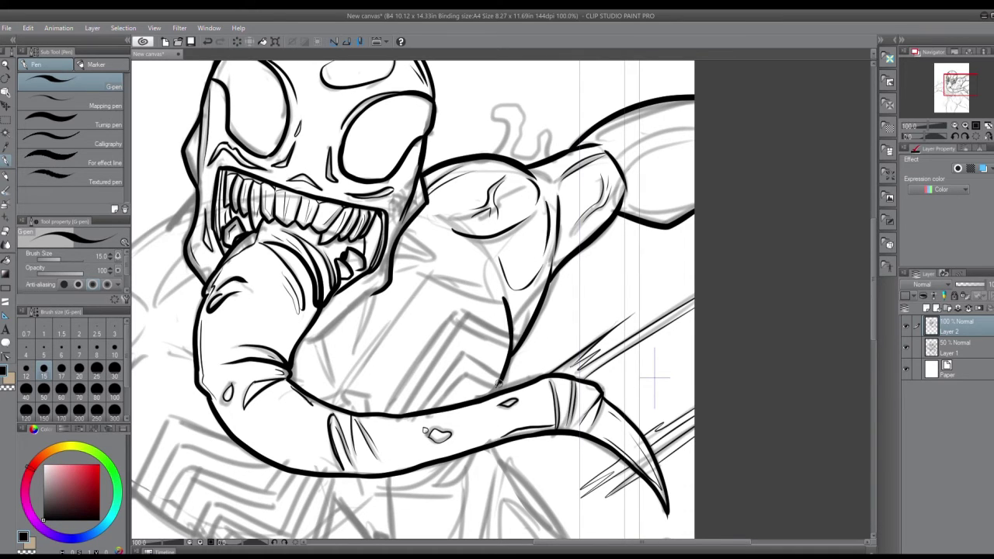
drag(362, 361, 444, 261)
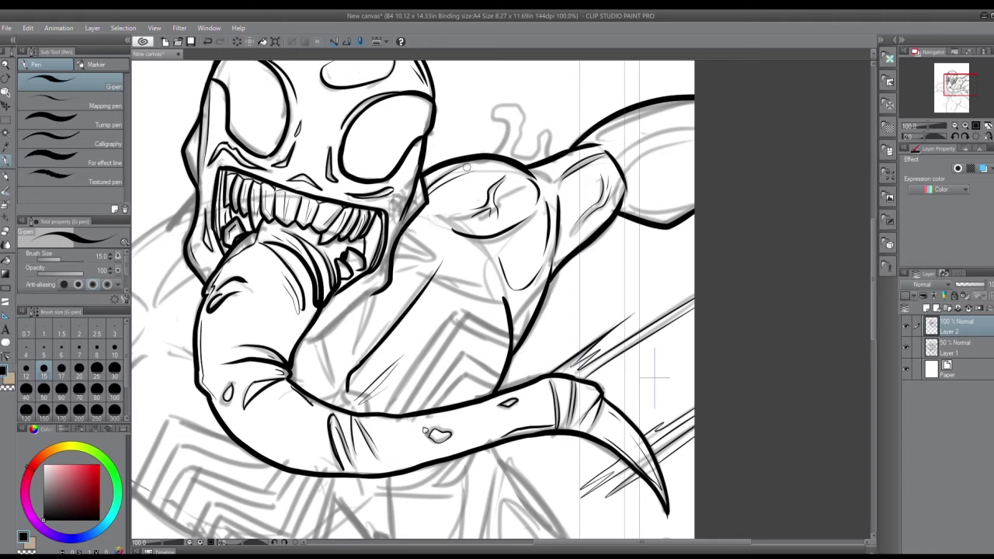
- Ink the outer angular band of the emblem on the right side of the chest
mouse_move(457, 311)
mouse_down()
mouse_move(391, 400)
mouse_move(438, 362)
mouse_move(436, 338)
mouse_move(461, 327)
mouse_move(458, 315)
mouse_move(508, 338)
mouse_up()
key(e)
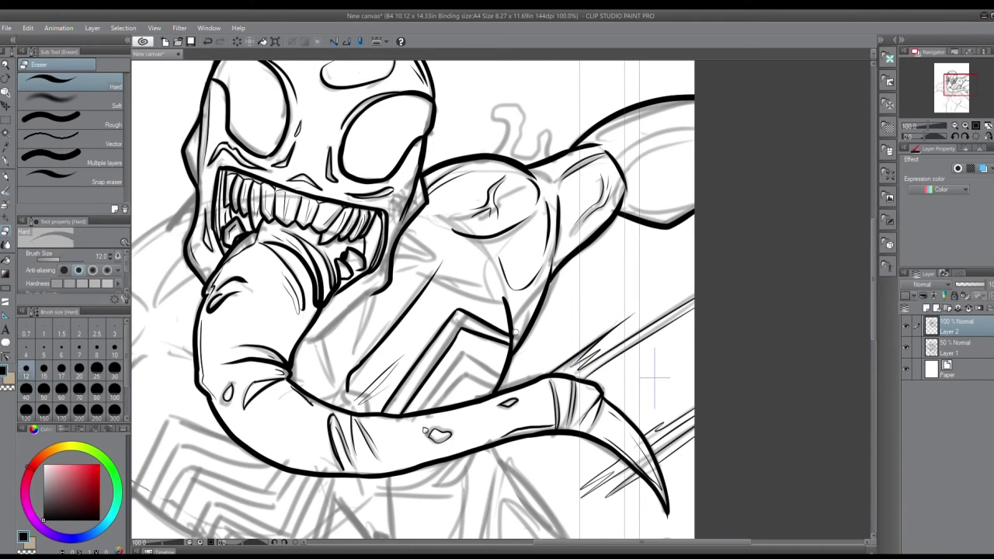
- Ink the lower jaw edge and the spiky strands on the neck beneath it
key(p)
mouse_move(315, 342)
mouse_down()
mouse_move(328, 322)
mouse_move(336, 360)
mouse_move(336, 322)
mouse_move(354, 324)
mouse_move(375, 281)
mouse_up()
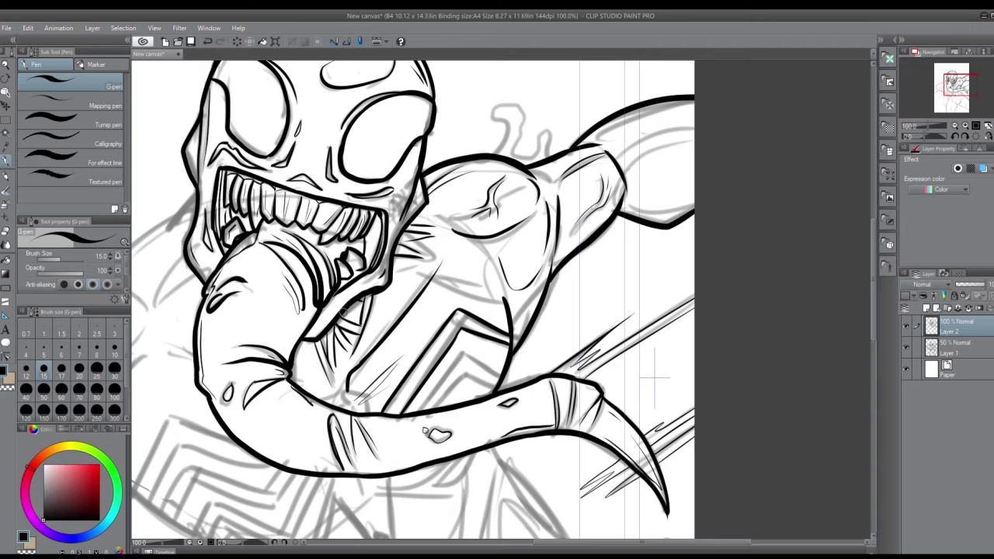
- Ink the muscle contours in the raised forearm and the curling tendrils on the right shoulder
drag(618, 158, 693, 123)
drag(628, 176, 673, 144)
drag(635, 204, 694, 205)
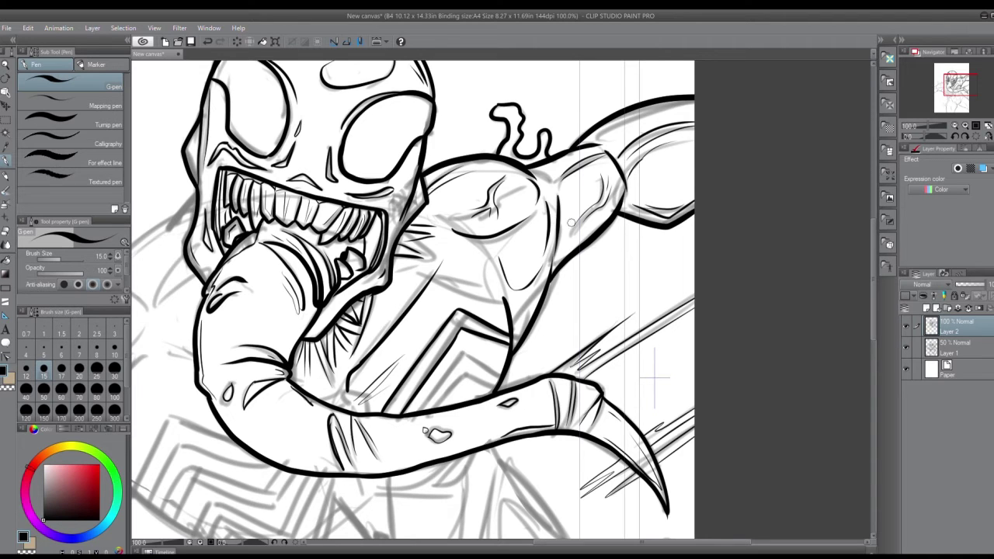
- Ink the inner nested bands of the emblem above the tongue
drag(439, 437, 498, 244)
key(ctrl+z)
drag(456, 292, 500, 240)
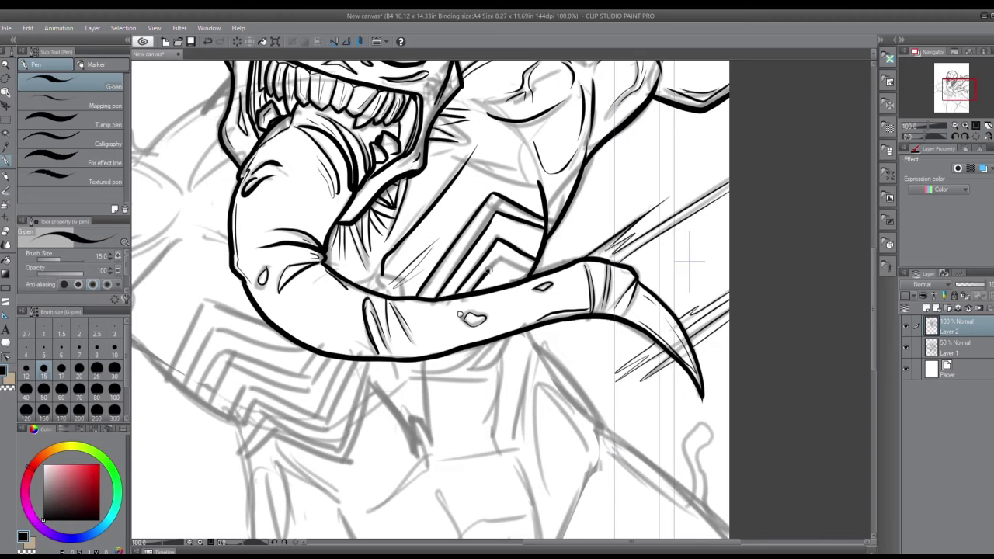
- Ink the notched, pointed emblem shape hanging below the tongue at the centre of the chest
drag(367, 377, 412, 450)
drag(421, 358, 427, 441)
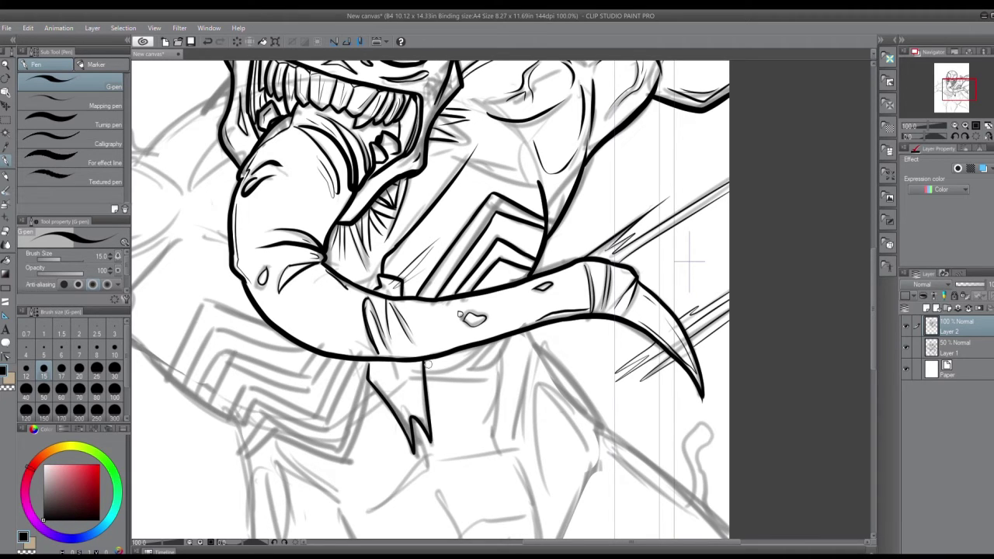
- Erase the emblem bands above the tongue from both the ink layer and the sketch on Layer 1
key(e)
mouse_move(497, 196)
mouse_down()
mouse_move(417, 290)
mouse_move(462, 284)
mouse_move(529, 253)
mouse_move(531, 238)
mouse_move(505, 222)
mouse_move(531, 230)
mouse_up()
click(929, 345)
mouse_move(424, 293)
mouse_down()
mouse_move(439, 292)
mouse_move(446, 266)
mouse_move(513, 218)
mouse_move(483, 270)
mouse_up()
key(bracketright)
key(bracketright)
key(bracketright)
key(bracketright)
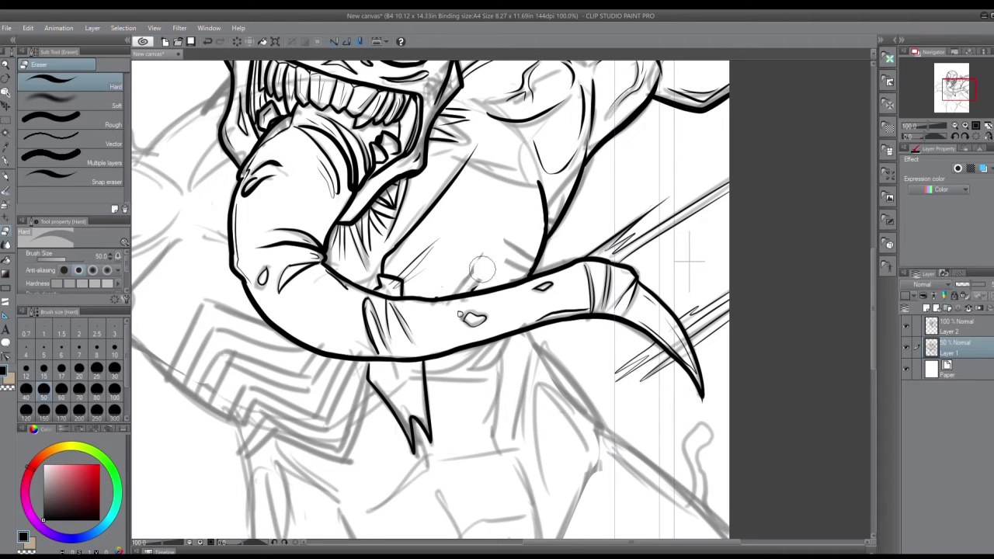
- Ink thin muscle contour lines on the upper right chest and beside the armpit on Layer 2
key(alt+])
key(p)
drag(486, 146, 536, 217)
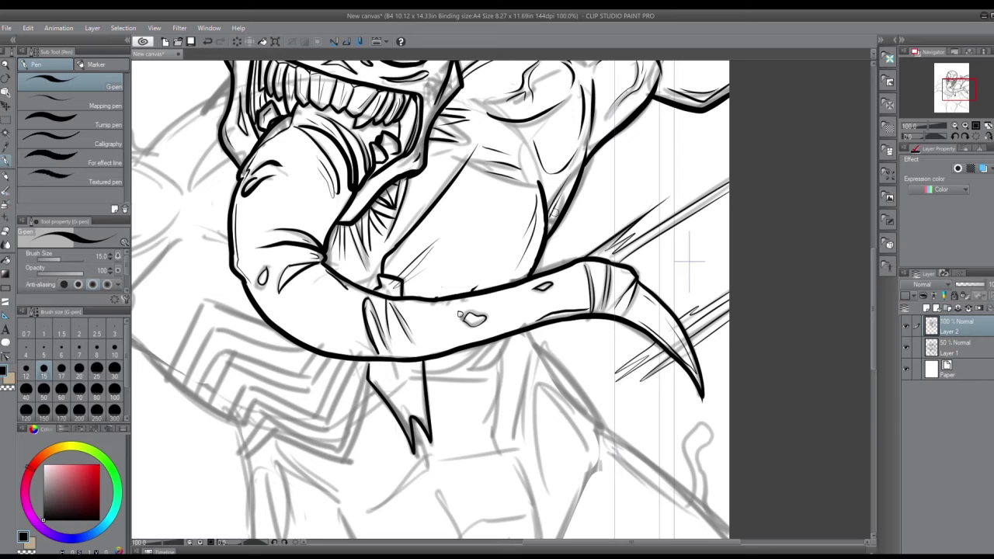
- Ink the lower edge of the chest below the tongue and the crease lines on the left chest muscle
drag(528, 266, 609, 231)
mouse_move(164, 294)
mouse_down()
mouse_move(349, 393)
mouse_move(577, 308)
mouse_up()
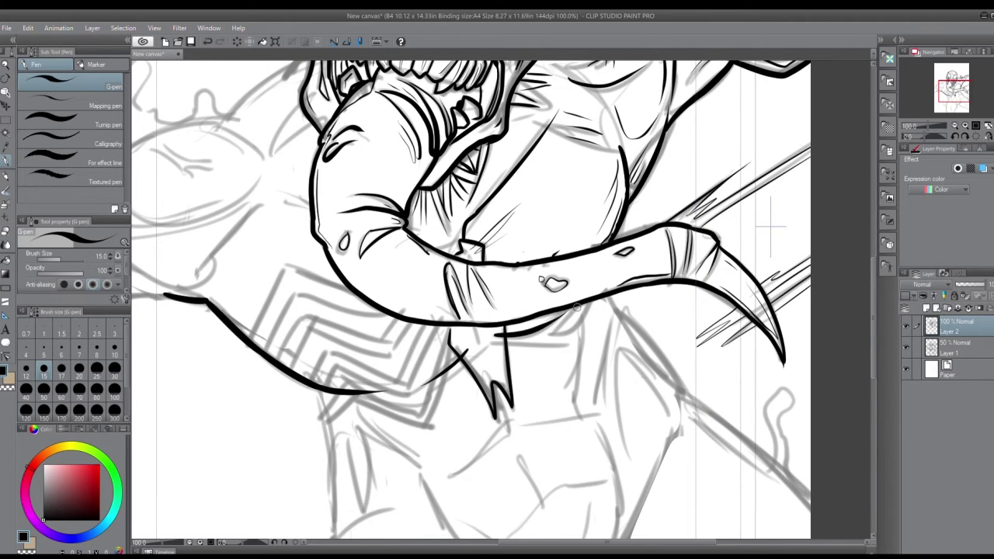
drag(259, 203, 203, 261)
drag(280, 193, 300, 200)
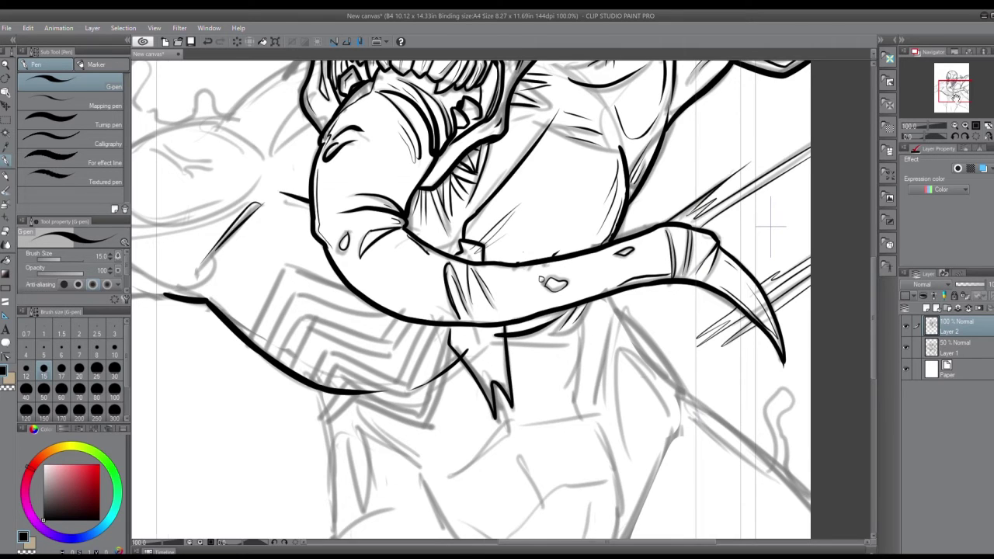
- Ink the slope from neck to left shoulder and the curling tendrils rising from the shoulder
drag(956, 98, 948, 92)
mouse_move(498, 183)
mouse_down()
mouse_move(460, 290)
mouse_move(416, 254)
mouse_up()
mouse_move(323, 229)
mouse_down()
mouse_move(385, 255)
mouse_move(416, 253)
mouse_up()
mouse_move(320, 194)
mouse_down()
mouse_move(299, 260)
mouse_move(305, 288)
mouse_up()
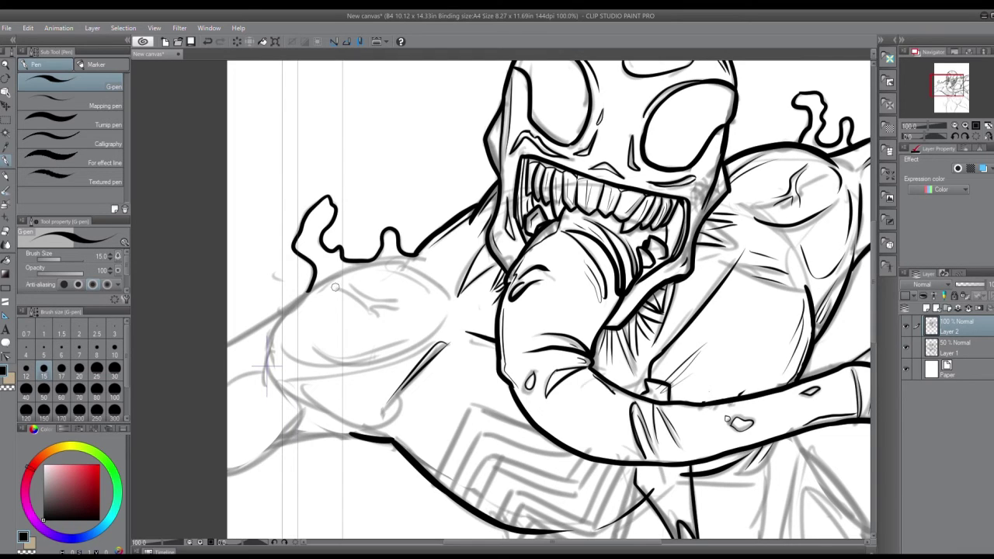
- Ink the rounded left shoulder muscle and the contour beneath it toward the armpit
mouse_move(382, 257)
mouse_down()
mouse_move(417, 265)
mouse_move(449, 299)
mouse_up()
mouse_move(310, 287)
mouse_down()
mouse_move(291, 313)
mouse_move(295, 358)
mouse_move(420, 340)
mouse_up()
mouse_move(308, 378)
mouse_down()
mouse_move(318, 346)
mouse_move(413, 251)
mouse_up()
mouse_move(390, 263)
mouse_down()
mouse_move(418, 279)
mouse_move(483, 291)
mouse_up()
drag(507, 275, 491, 284)
- Ink the outlines of the left arm and the edge joining it to the shoulder and chest
drag(370, 243, 333, 258)
mouse_move(406, 283)
mouse_down()
mouse_move(365, 335)
mouse_move(332, 348)
mouse_move(363, 333)
mouse_up()
key(ctrl+z)
drag(385, 320, 460, 304)
drag(395, 176, 317, 226)
drag(392, 177, 466, 136)
- Ink the left side of the waist, its oblique muscle contours and the line above the front thigh
drag(943, 90, 955, 95)
drag(309, 342, 310, 454)
mouse_move(308, 340)
mouse_down()
mouse_move(339, 332)
mouse_move(342, 412)
mouse_up()
mouse_move(336, 314)
mouse_down()
mouse_move(393, 368)
mouse_move(424, 435)
mouse_up()
drag(407, 396, 468, 450)
- Ink the abdominal muscle divisions and the right edge of the stomach
drag(557, 247, 598, 454)
drag(473, 298, 435, 381)
drag(485, 326, 435, 379)
drag(559, 318, 483, 332)
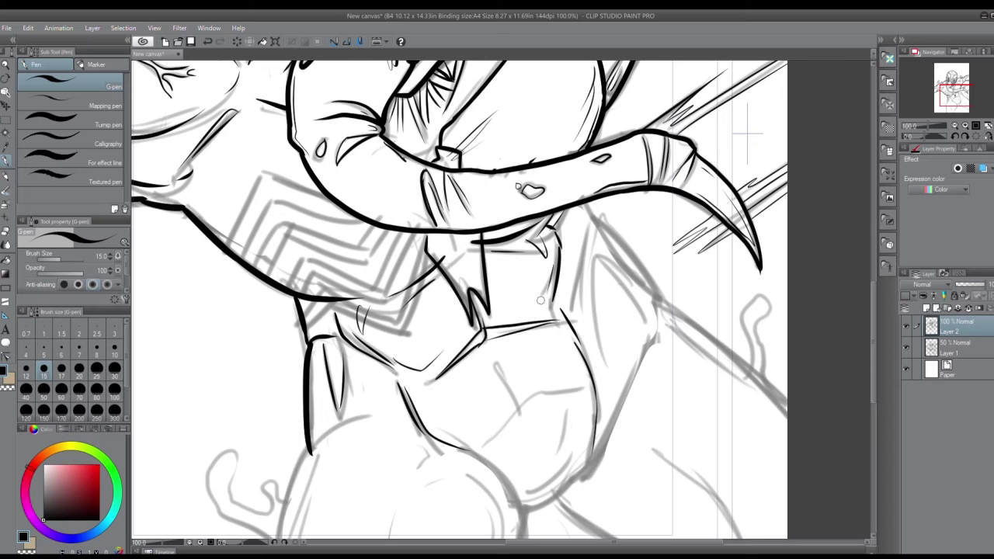
drag(488, 352, 485, 446)
drag(521, 402, 594, 392)
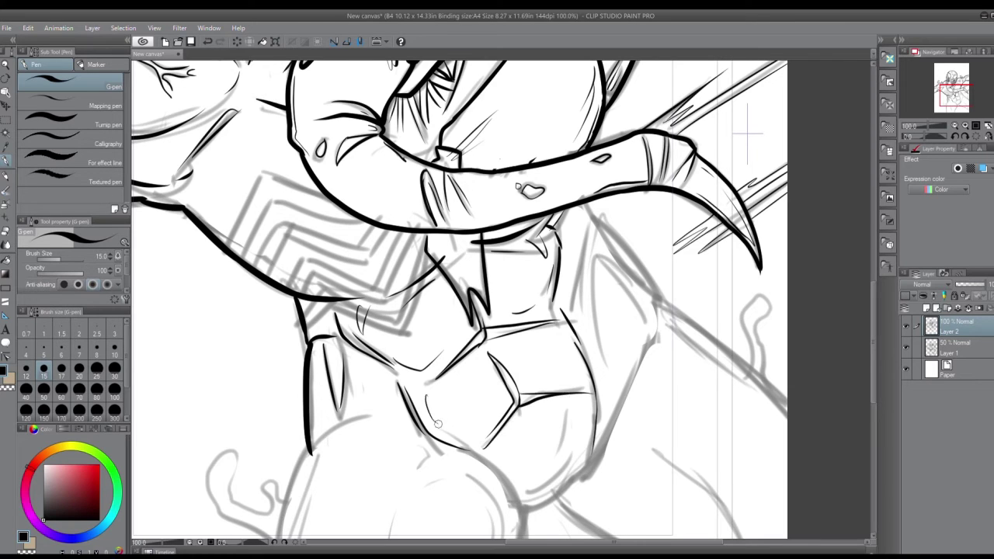
- Ink the right flank edge, the rear leg's outlines and contour lines, and the tendril above it
click(965, 100)
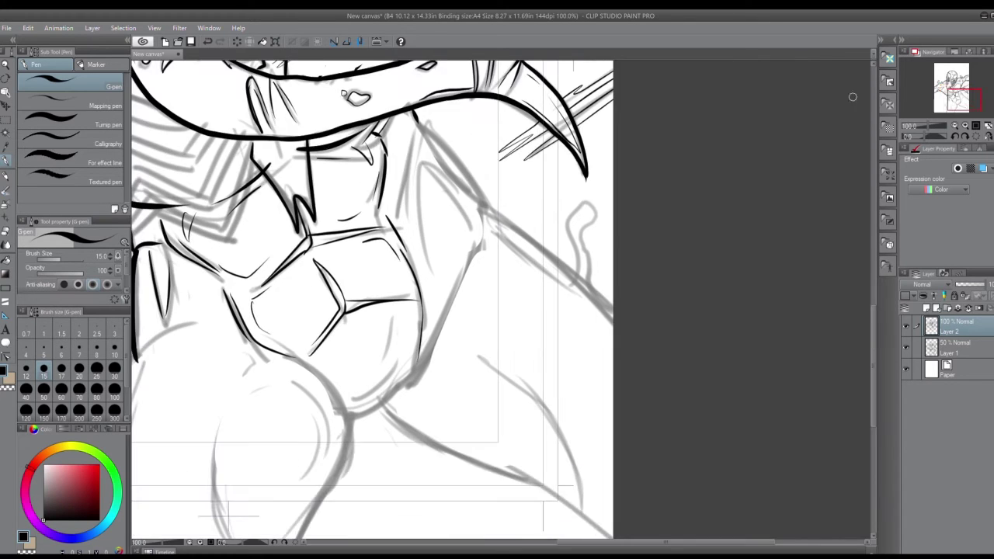
mouse_move(418, 123)
mouse_down()
mouse_move(402, 203)
mouse_move(483, 206)
mouse_move(576, 276)
mouse_up()
mouse_move(586, 204)
mouse_down()
mouse_move(574, 246)
mouse_move(614, 315)
mouse_up()
mouse_move(382, 404)
mouse_down()
mouse_move(449, 452)
mouse_move(564, 506)
mouse_up()
drag(518, 476, 613, 535)
drag(463, 348, 578, 483)
drag(472, 349, 540, 396)
- Ink the right side of the waist down to the crotch and the muscle contours on the flank
mouse_move(351, 416)
mouse_down()
mouse_move(404, 392)
mouse_move(466, 252)
mouse_up()
drag(443, 167, 464, 265)
drag(416, 162, 427, 272)
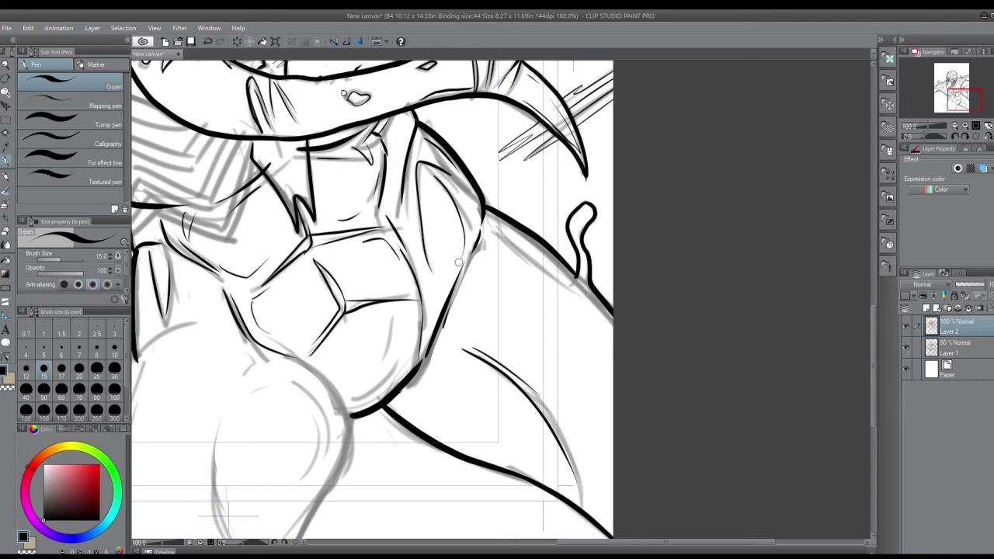
- Ink the remaining outline and inner muscle contour lines of the rear leg
drag(490, 223, 565, 286)
drag(388, 402, 472, 443)
drag(545, 408, 583, 490)
- Ink the front thigh's top curve, both outer edges down to the page border, and the knee-side contour
mouse_move(311, 365)
mouse_down()
mouse_move(416, 341)
mouse_move(590, 202)
mouse_up()
drag(410, 202, 469, 161)
mouse_move(396, 225)
mouse_down()
mouse_move(383, 357)
mouse_move(392, 424)
mouse_up()
mouse_move(581, 200)
mouse_down()
mouse_move(631, 264)
mouse_move(559, 424)
mouse_up()
drag(587, 211, 611, 248)
drag(571, 219, 571, 335)
- Ink the front thigh's inner muscle contours and the curled tendril branching off its outer edge
drag(526, 188, 537, 200)
mouse_move(499, 255)
mouse_down()
mouse_move(490, 339)
mouse_move(516, 392)
mouse_up()
drag(491, 293, 505, 351)
drag(535, 391, 591, 331)
drag(420, 199, 388, 341)
mouse_move(337, 193)
mouse_down()
mouse_move(357, 255)
mouse_move(386, 246)
mouse_move(317, 245)
mouse_move(378, 303)
mouse_up()
drag(501, 166, 553, 187)
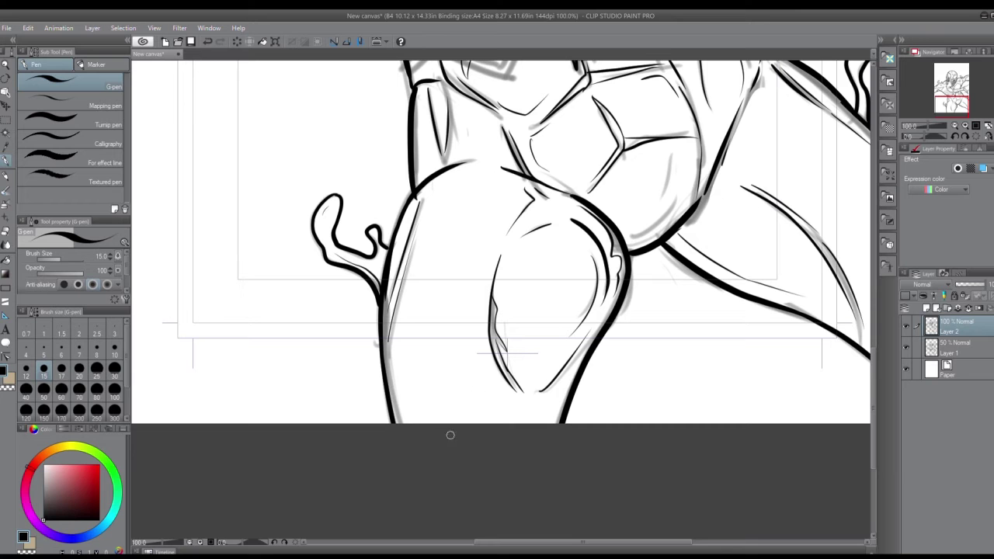
drag(491, 173, 438, 329)
- Ink the angular emblem stripes on the right side of the chest, including the tips below the tongue
drag(950, 104, 948, 88)
mouse_move(660, 196)
mouse_down()
mouse_move(623, 274)
mouse_move(598, 296)
mouse_up()
drag(659, 199, 707, 217)
drag(635, 275, 659, 212)
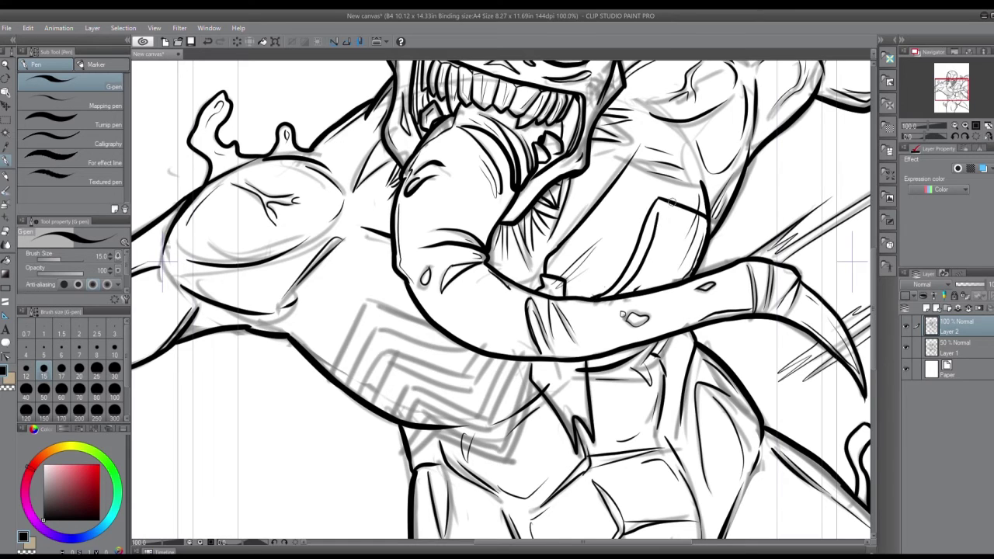
drag(636, 289, 671, 228)
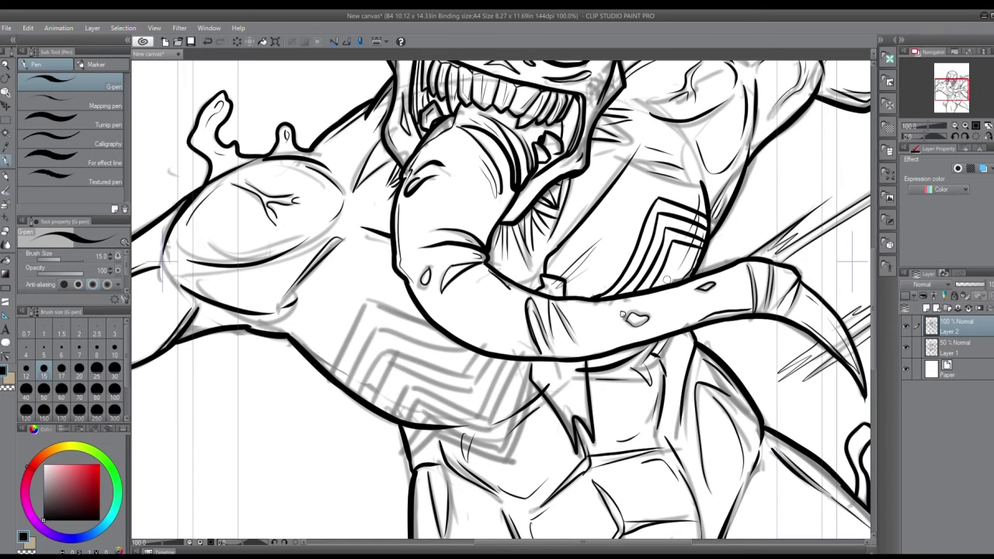
key(ctrl+z)
mouse_move(587, 360)
mouse_down()
mouse_move(635, 392)
mouse_move(673, 328)
mouse_move(654, 338)
mouse_up()
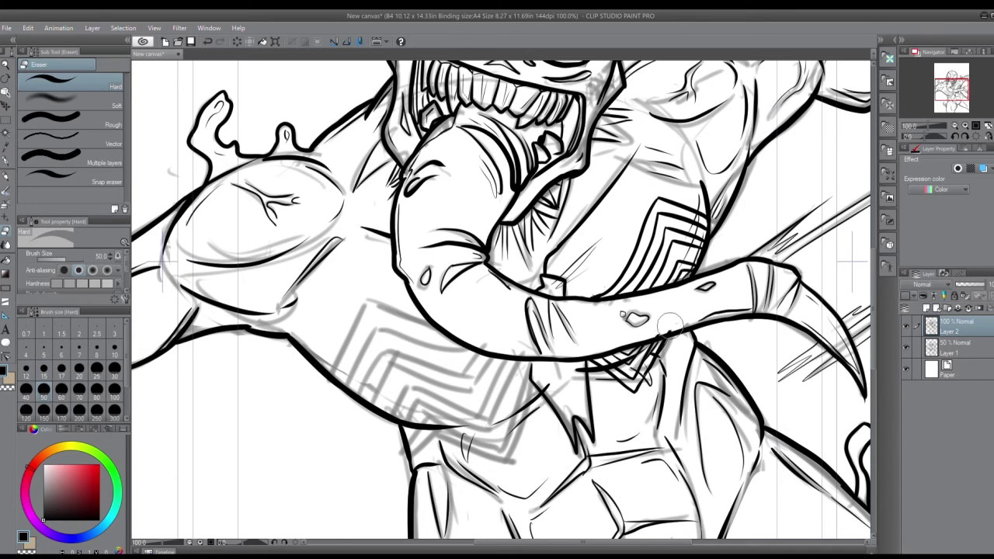
- Ink the nested zigzag emblem stripes across the left side of the chest
mouse_move(365, 303)
mouse_down()
mouse_move(330, 373)
mouse_move(404, 335)
mouse_move(472, 354)
mouse_up()
mouse_move(357, 396)
mouse_down()
mouse_move(442, 372)
mouse_move(475, 377)
mouse_up()
mouse_move(371, 404)
mouse_down()
mouse_move(388, 366)
mouse_move(479, 372)
mouse_up()
drag(406, 387, 488, 391)
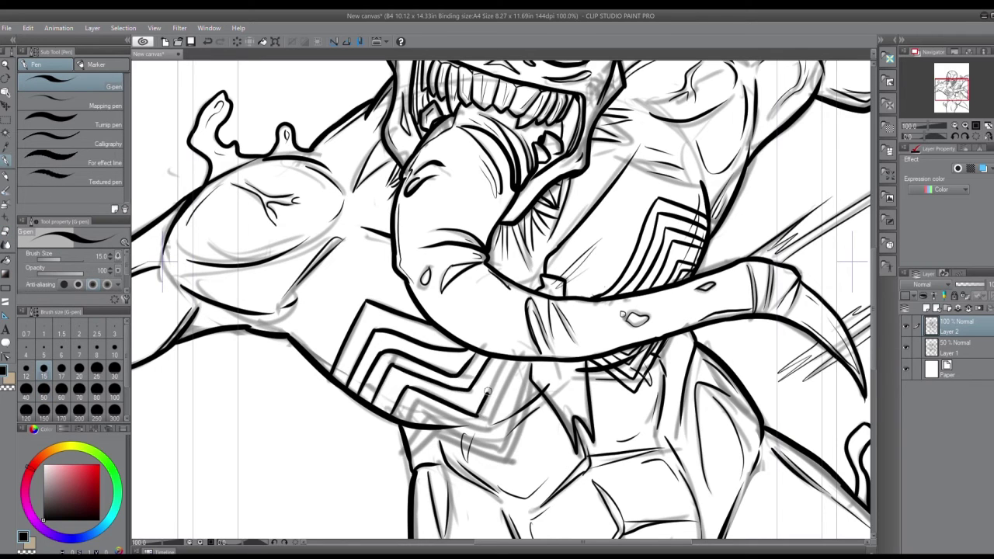
drag(424, 404, 513, 365)
mouse_move(407, 446)
mouse_down()
mouse_move(501, 446)
mouse_move(531, 363)
mouse_move(513, 456)
mouse_up()
drag(439, 434, 511, 460)
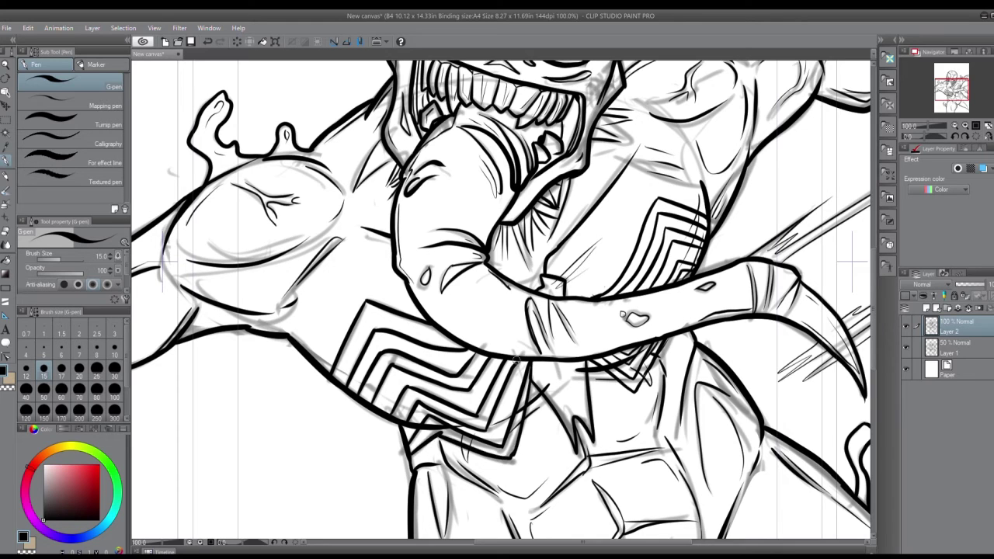
- Hide the sketch and line art layers and add a new layer directly above the paper
mouse_move(952, 87)
mouse_down()
mouse_move(958, 97)
mouse_move(957, 84)
mouse_up()
click(955, 125)
click(906, 347)
click(956, 78)
click(905, 325)
click(960, 370)
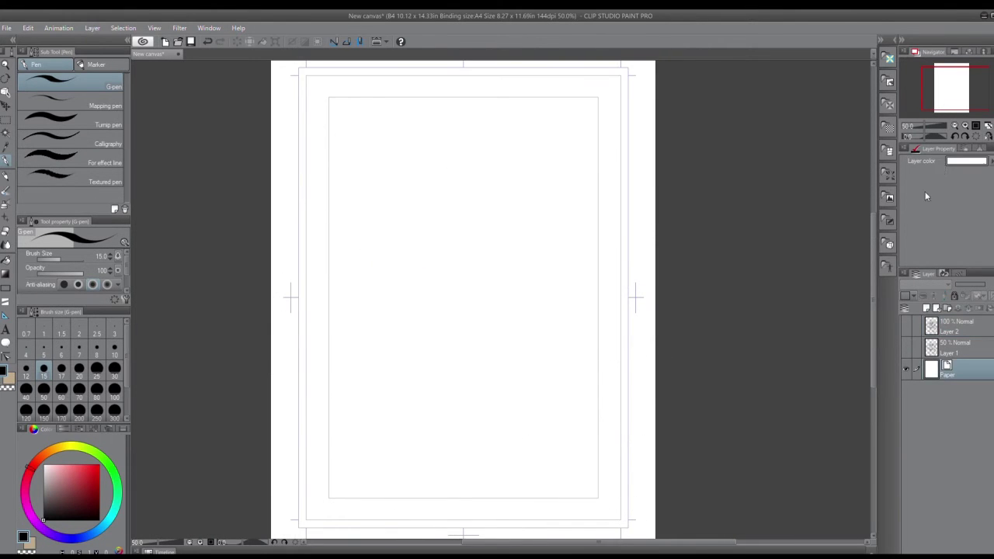
click(926, 308)
- Fill the new background layer with a dark muted teal
drag(82, 528, 109, 516)
click(60, 500)
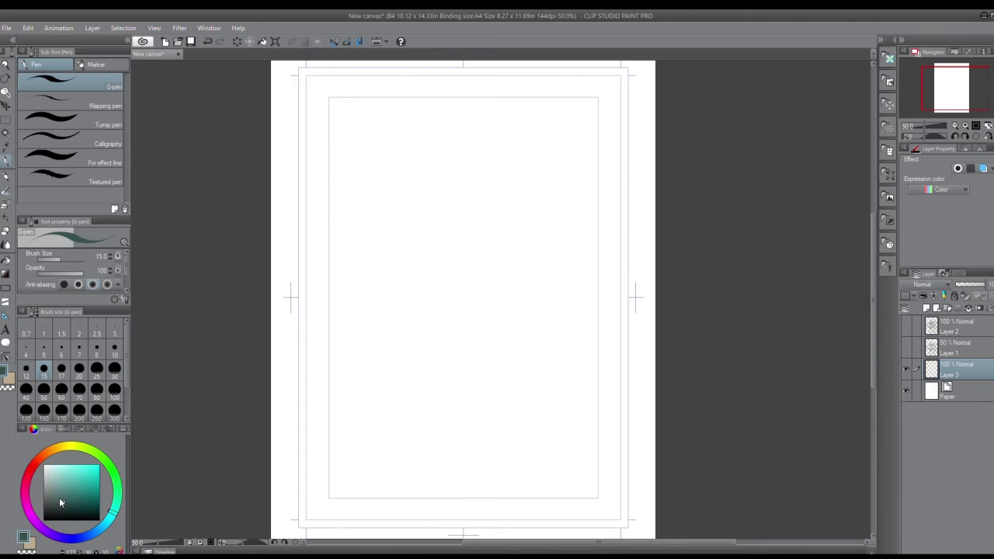
click(6, 259)
click(350, 233)
- Show the line art and paint a darker blue-green vignette around the page edges with the Running color edge watercolor brush
click(55, 511)
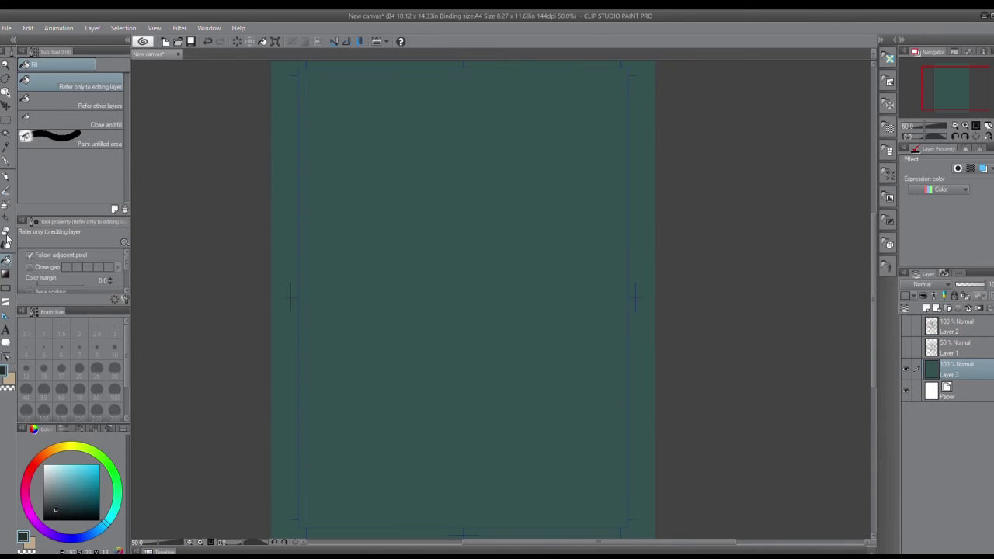
click(5, 190)
drag(943, 78, 943, 73)
mouse_move(339, 93)
mouse_down()
mouse_move(295, 153)
mouse_move(667, 282)
mouse_up()
drag(353, 186, 273, 356)
click(912, 324)
drag(309, 398, 312, 484)
drag(950, 70, 954, 111)
drag(260, 357, 288, 435)
drag(536, 436, 598, 427)
drag(618, 187, 618, 159)
drag(955, 111, 952, 62)
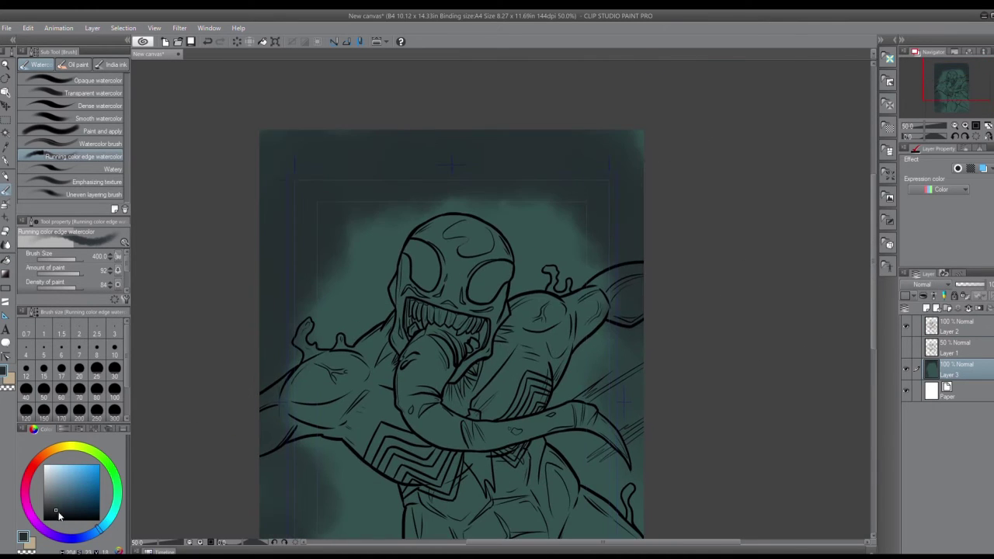
- Sample the background teal and brush a lighter green glow behind the character's head and torso
alt+click(368, 291)
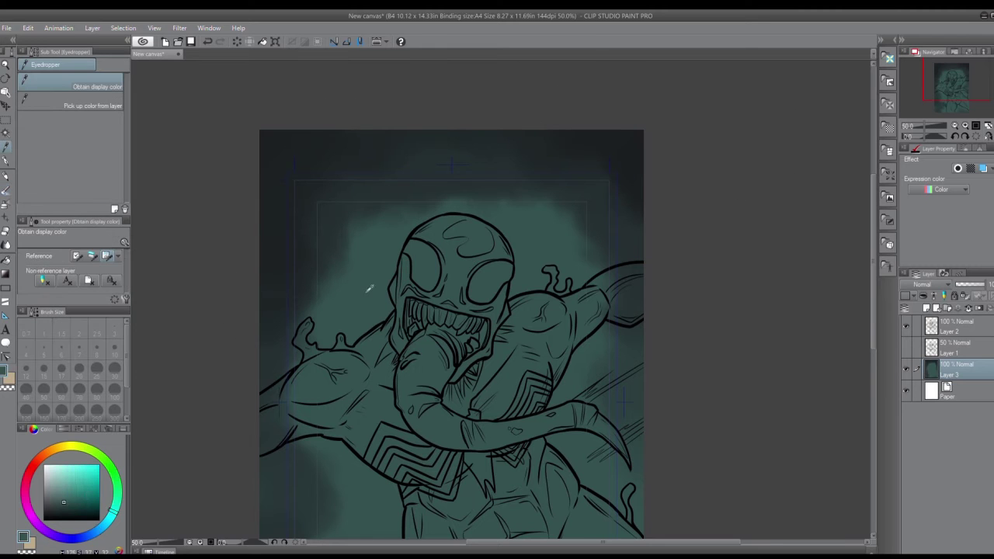
click(6, 191)
drag(377, 344, 521, 326)
mouse_move(536, 396)
mouse_down()
mouse_move(414, 501)
mouse_move(442, 509)
mouse_up()
drag(955, 80, 955, 89)
mouse_move(435, 458)
mouse_down()
mouse_move(588, 481)
mouse_move(559, 396)
mouse_up()
- Hide the painted background layer and add a new layer beneath the line art
click(957, 87)
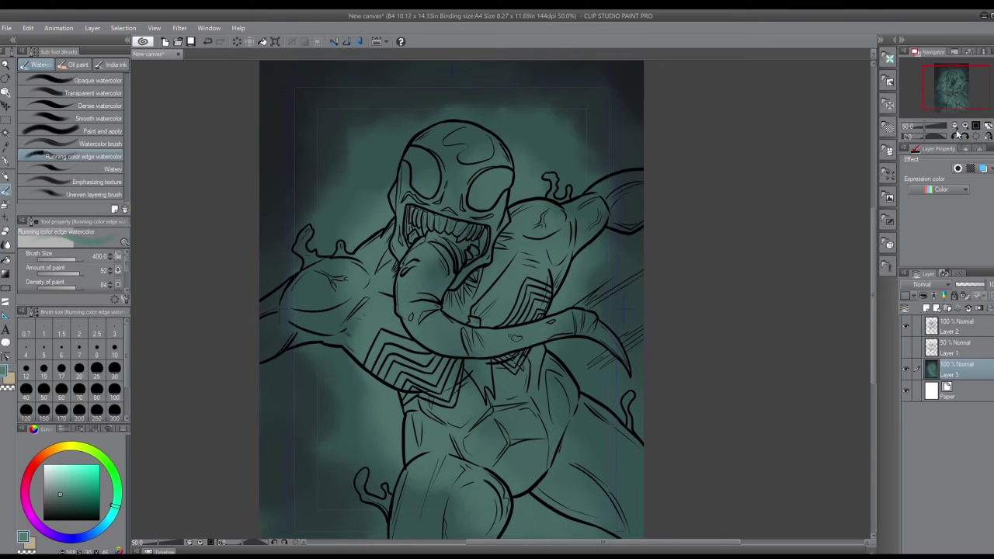
click(930, 327)
click(932, 348)
click(905, 368)
key(ctrl+shift+n)
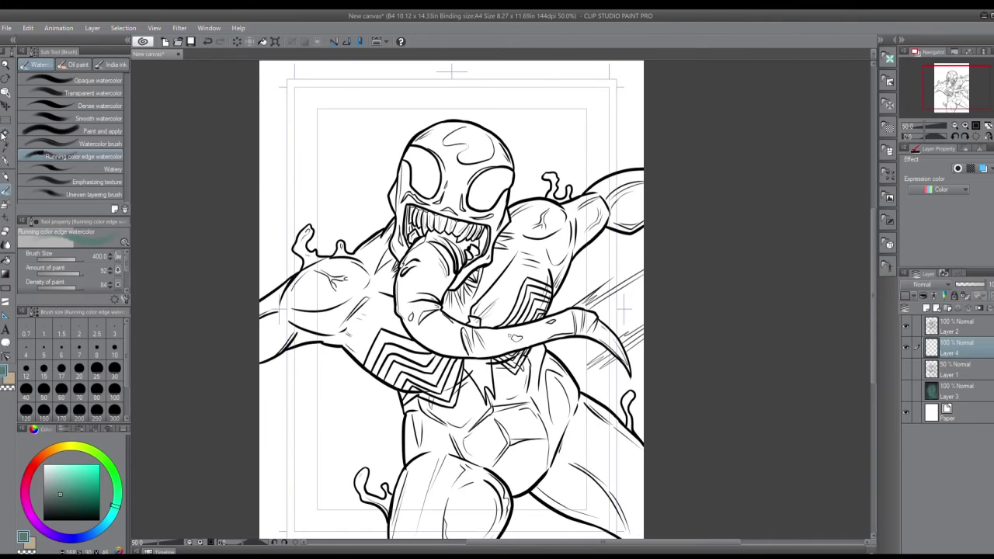
- Auto-select the empty areas around the character referring to other layers, and invert the selection to the silhouette
click(4, 134)
click(334, 159)
shift+click(594, 268)
shift+click(629, 317)
shift+click(591, 357)
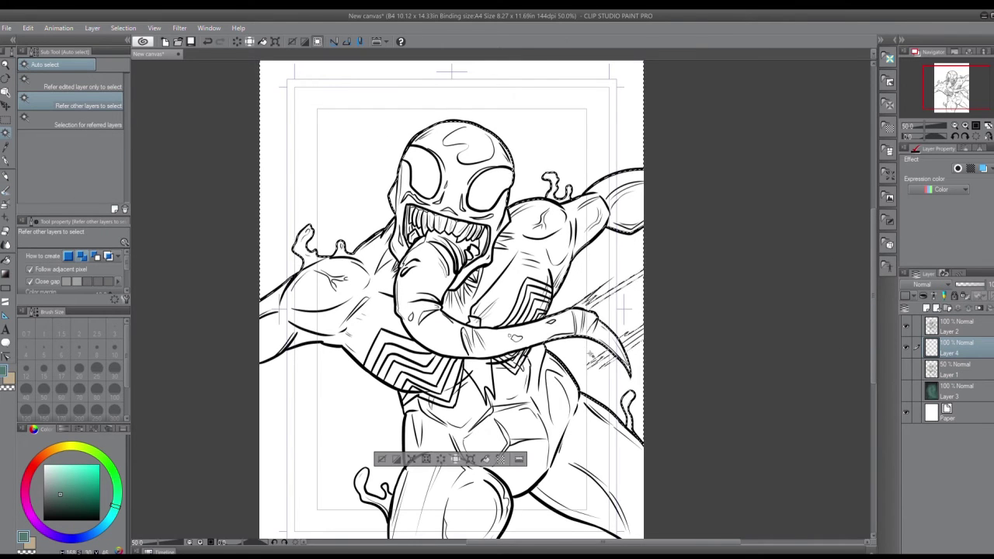
scroll(575, 364, down, 5)
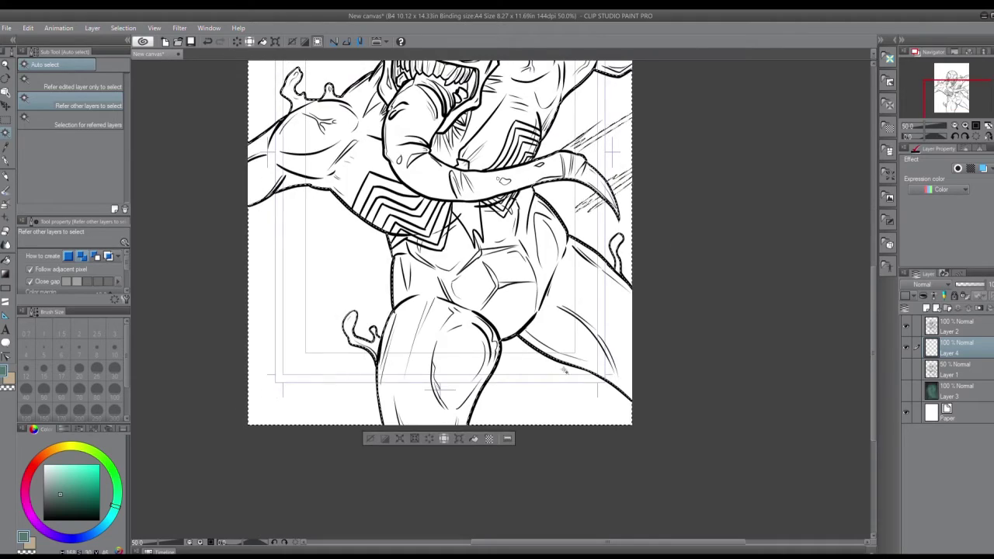
scroll(564, 372, up, 3)
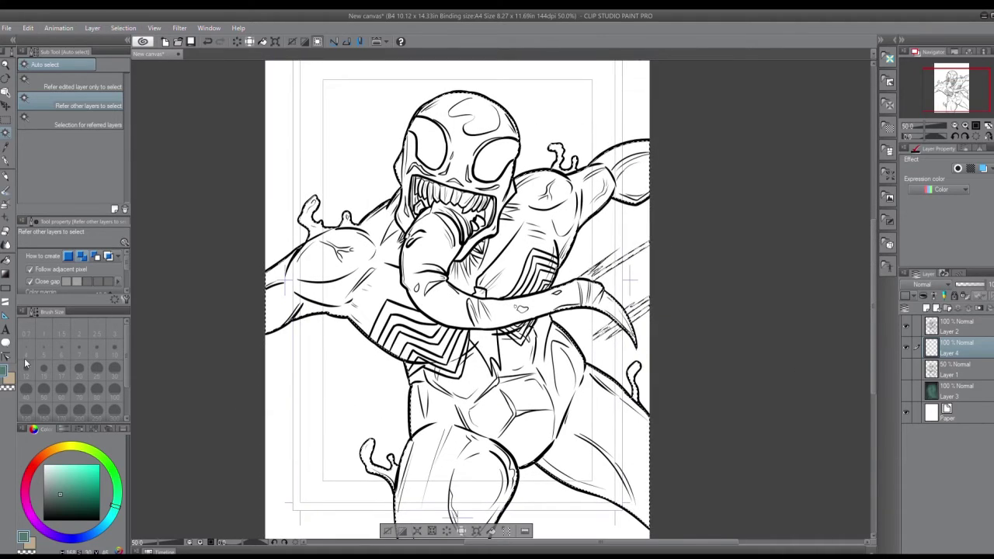
- Fill the character's silhouette with a very dark blue-gray
click(69, 537)
click(51, 511)
click(5, 260)
click(422, 425)
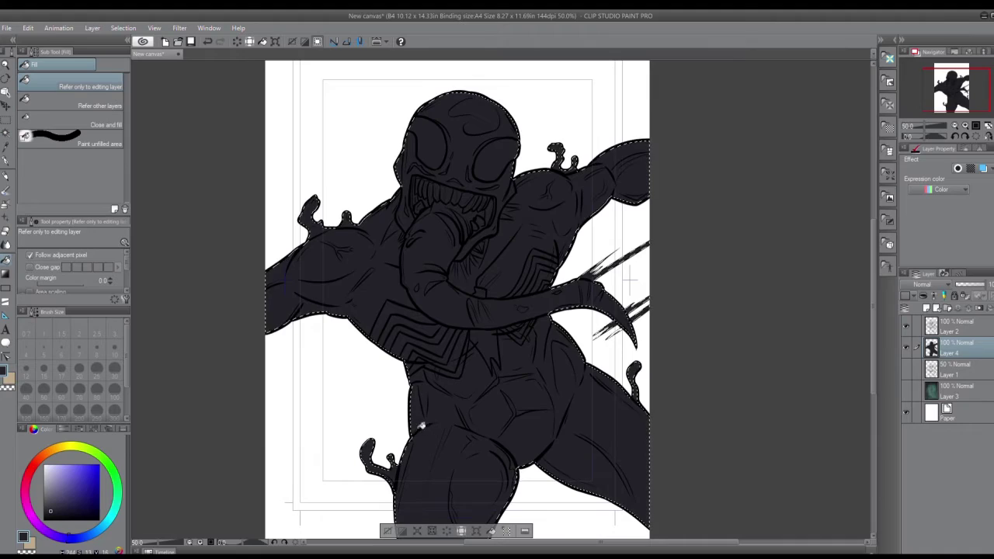
- Fill both eyes with a pale lavender-gray, referring to other layers
click(47, 475)
click(98, 104)
click(431, 146)
click(495, 161)
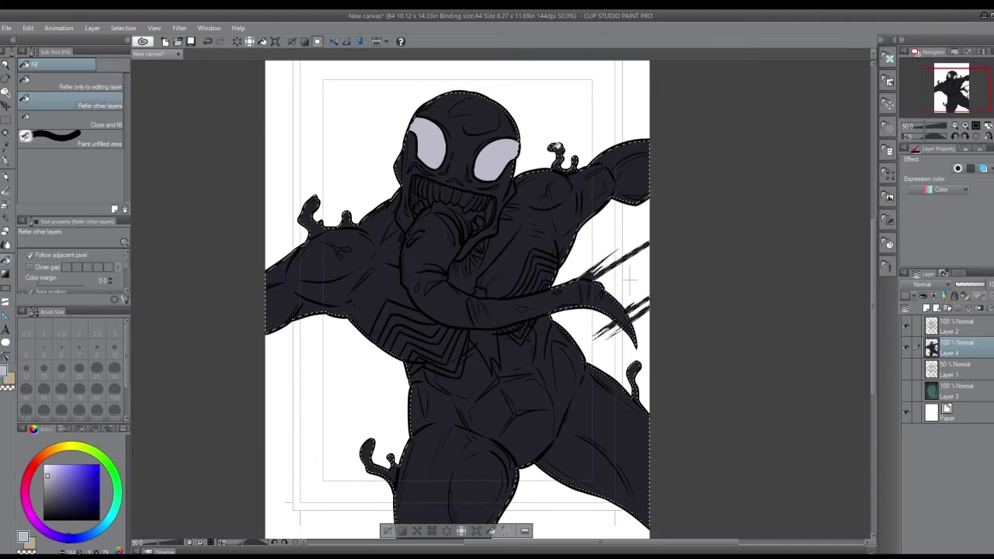
- Fill the upper teeth and the lower fangs with pale lavender
scroll(491, 160, up, 5)
drag(264, 221, 480, 257)
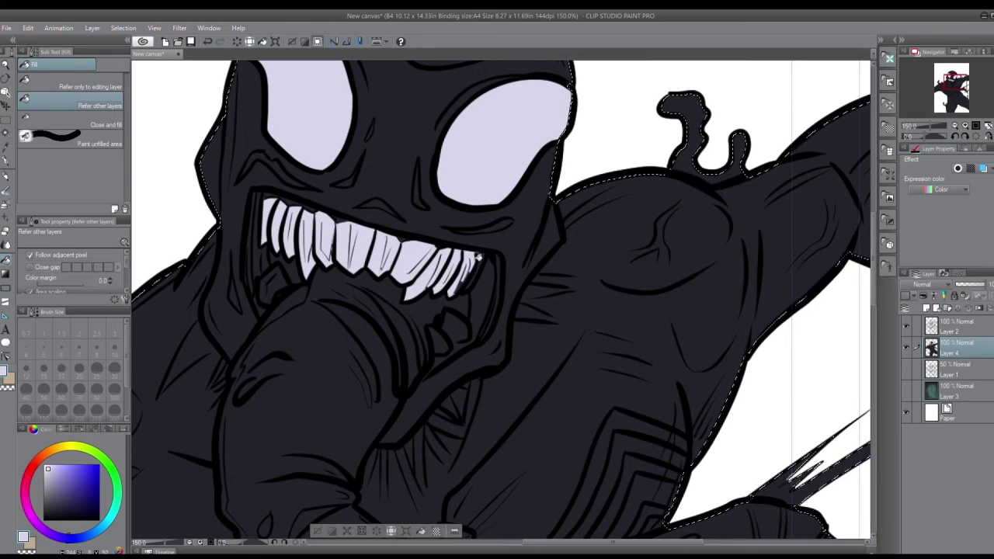
click(272, 289)
key(p)
mouse_move(446, 316)
mouse_down()
mouse_move(464, 336)
mouse_move(439, 344)
mouse_up()
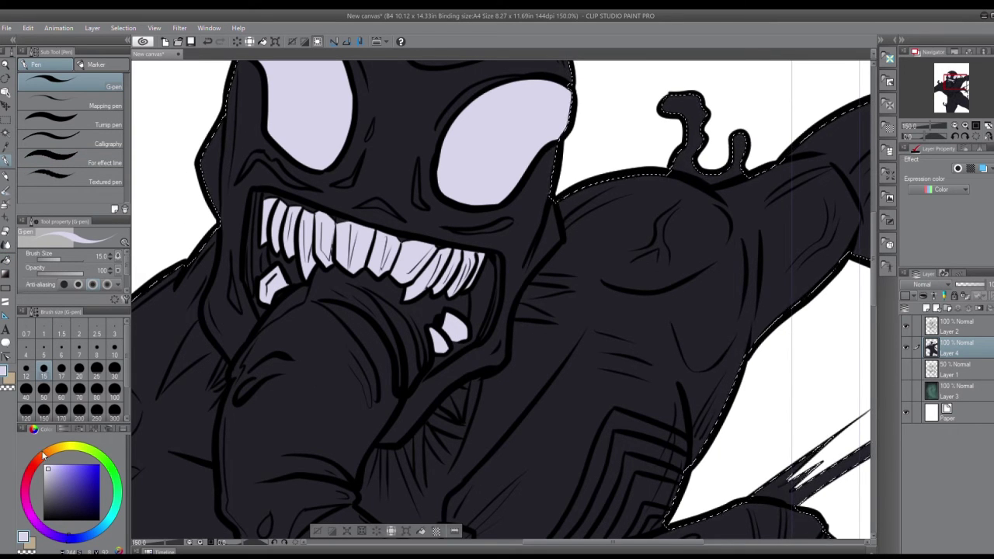
- Paint the inside of the mouth around the teeth in dusty mauve pink with the G-pen
drag(44, 455, 22, 498)
click(54, 489)
mouse_move(289, 201)
mouse_down()
mouse_move(259, 195)
mouse_move(250, 284)
mouse_move(262, 256)
mouse_up()
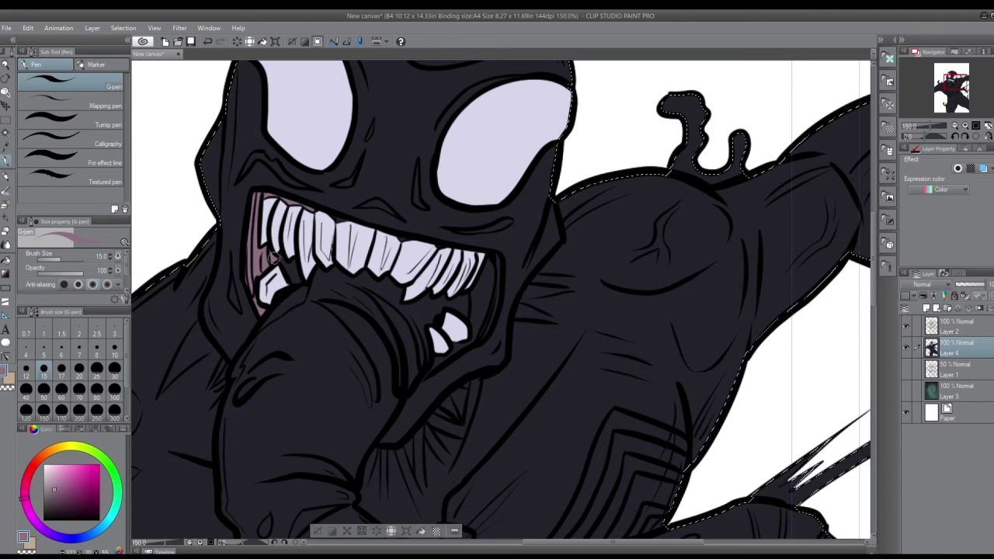
mouse_move(465, 292)
mouse_down()
mouse_move(494, 266)
mouse_move(475, 335)
mouse_move(491, 264)
mouse_up()
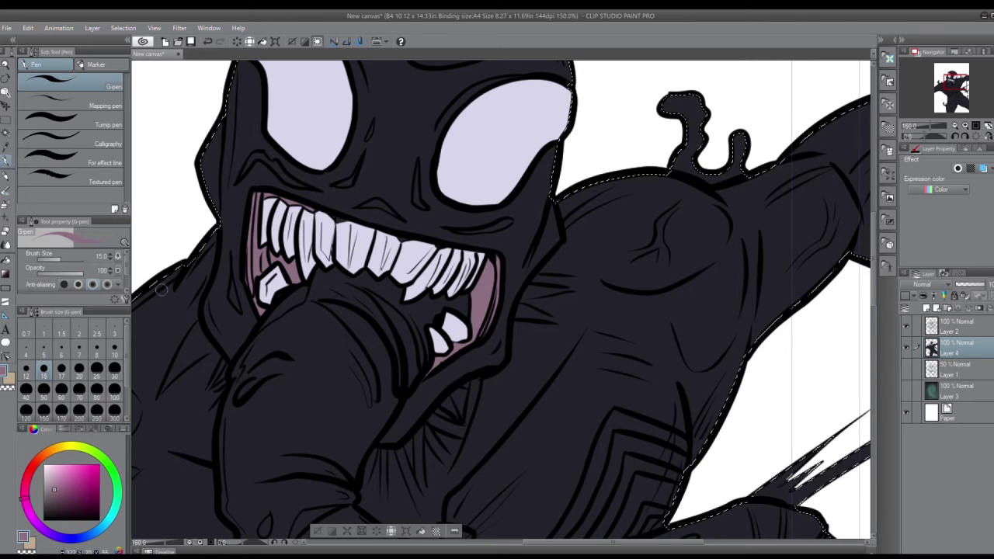
- Fill the whole tongue with the mauve pink and paint over the small unfilled gaps along it
key(g)
click(393, 326)
click(393, 326)
key(p)
drag(258, 332, 238, 378)
drag(956, 82, 956, 89)
drag(220, 176, 235, 161)
drag(278, 314, 307, 285)
drag(249, 292, 247, 307)
click(544, 356)
drag(575, 361, 555, 369)
mouse_move(677, 312)
mouse_down()
mouse_move(666, 316)
mouse_move(404, 195)
mouse_move(614, 387)
mouse_up()
- Sample the teeth's pale lavender and color the emblem stripes on the right chest and below the tongue
key(i)
click(383, 169)
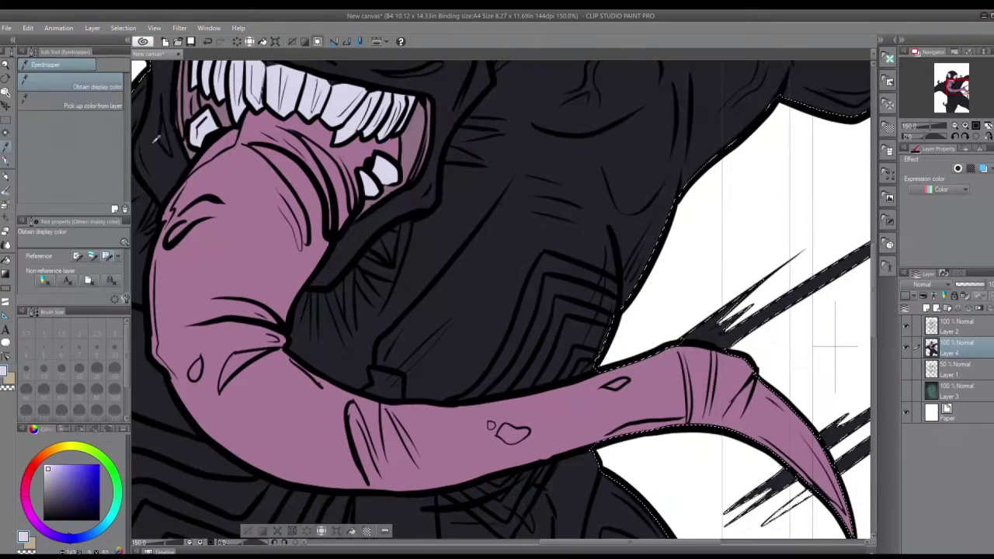
key(g)
click(388, 376)
click(528, 311)
click(552, 328)
click(611, 286)
click(577, 360)
click(492, 495)
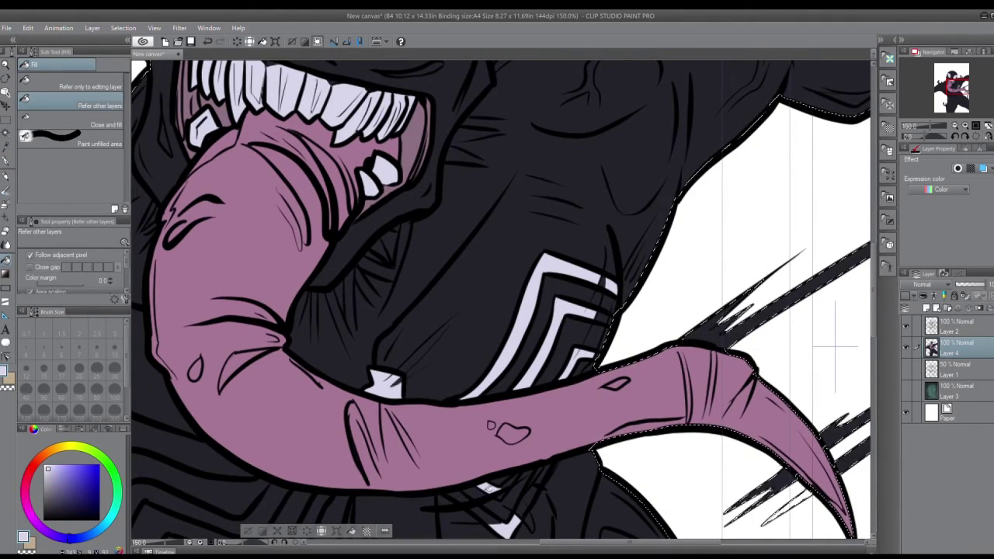
key(p)
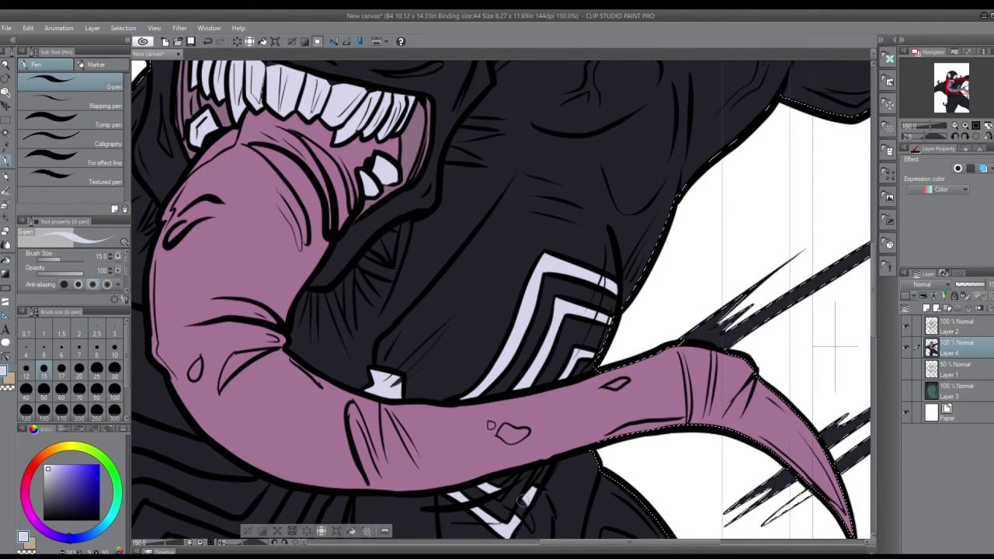
- Fill the emblem's central spike and the zigzag stripes on the left chest with pale lavender, touching up the gaps
click(962, 94)
drag(962, 94, 958, 91)
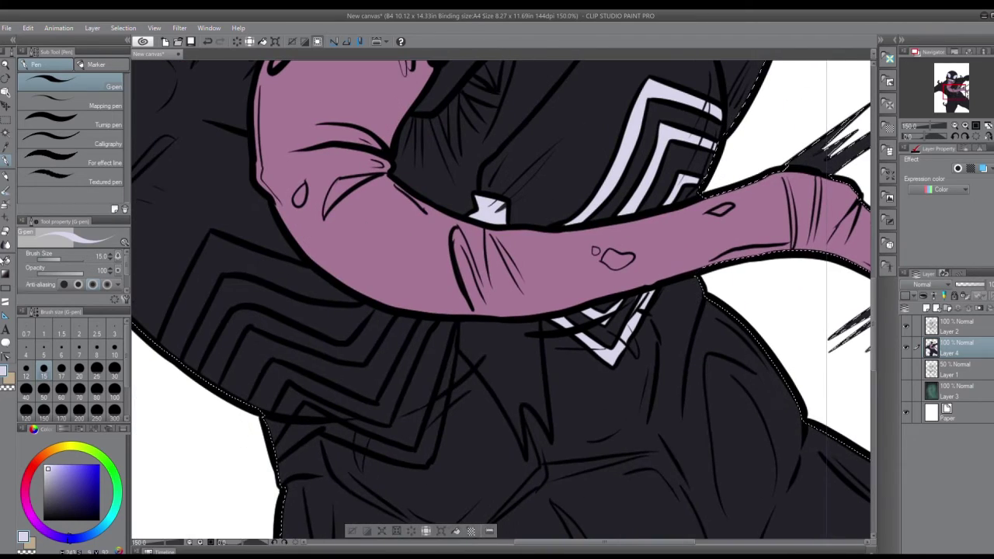
key(g)
click(509, 357)
click(423, 451)
click(447, 376)
click(309, 422)
click(318, 389)
click(325, 347)
click(299, 279)
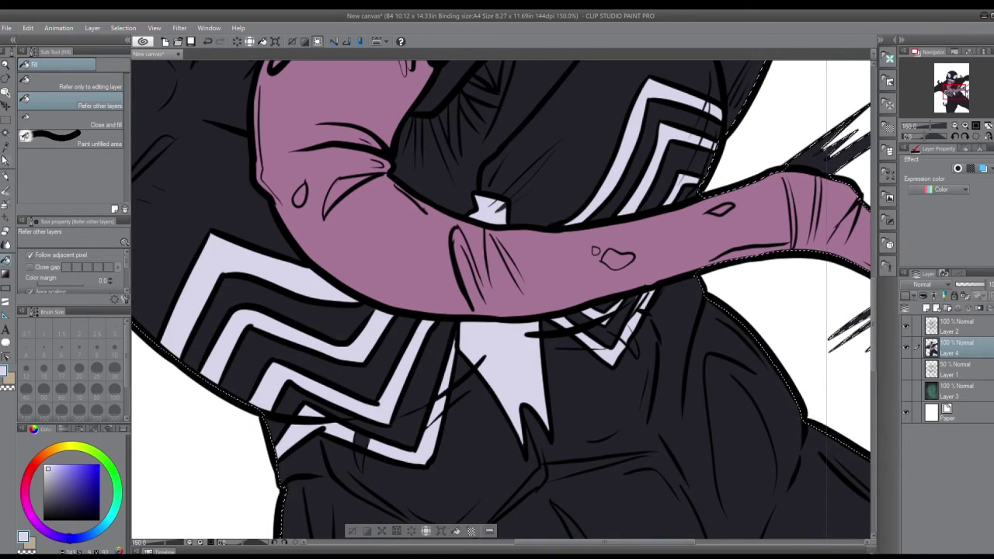
key(p)
scroll(534, 359, down, 3)
drag(669, 295, 642, 280)
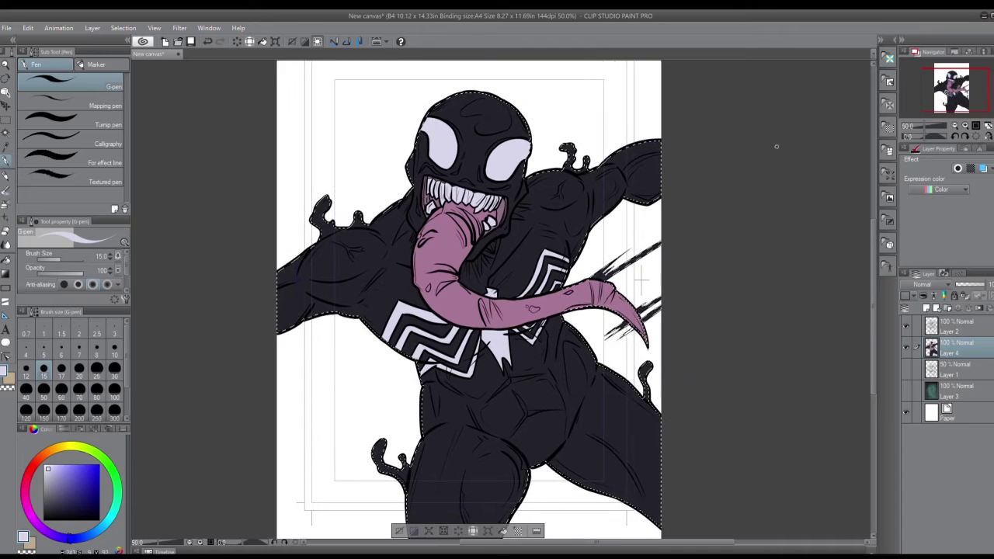
- Clear the selection and add a layer clipped to the flat color layer, at 40% opacity
key(w)
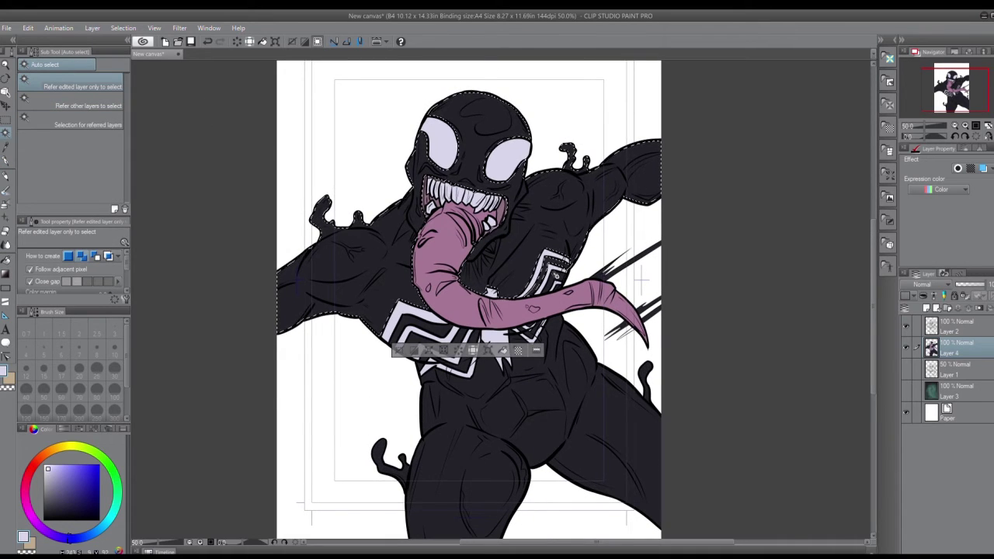
shift+click(506, 417)
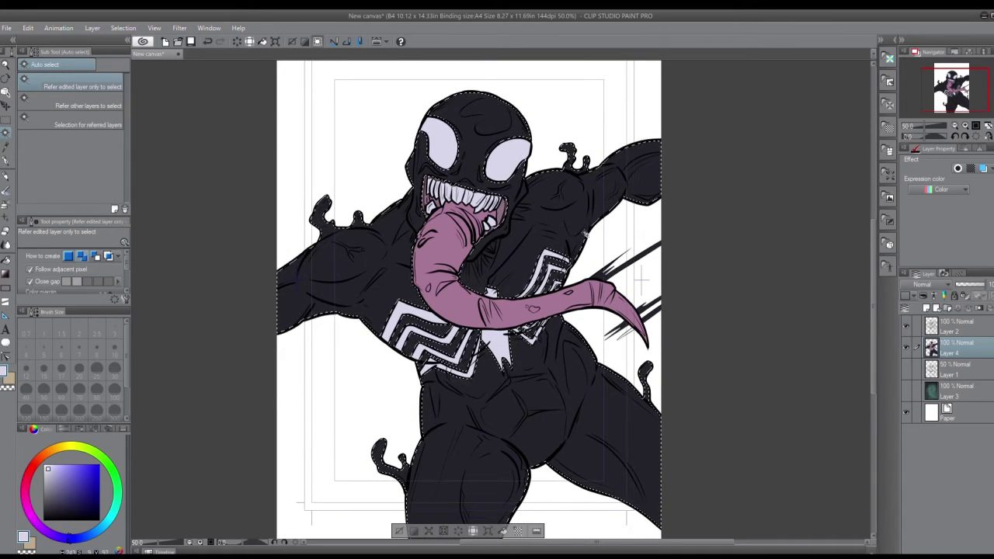
key(ctrl+d)
key(m)
click(928, 297)
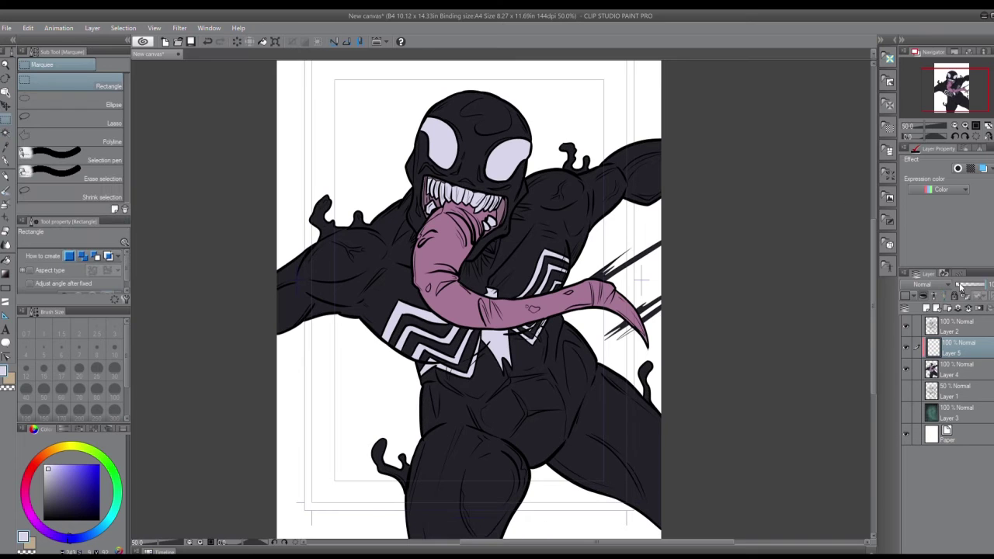
- Shade the head, both eyes, the left shoulder and the abdominal grooves in black with the G-pen at size 70
key(p)
mouse_move(446, 94)
mouse_down()
mouse_move(425, 149)
mouse_move(443, 160)
mouse_up()
drag(504, 145, 507, 176)
mouse_move(419, 170)
mouse_down()
mouse_move(416, 220)
mouse_move(390, 208)
mouse_move(401, 186)
mouse_move(373, 227)
mouse_move(393, 245)
mouse_move(361, 312)
mouse_move(380, 236)
mouse_move(305, 280)
mouse_move(365, 288)
mouse_move(350, 312)
mouse_move(418, 355)
mouse_move(427, 401)
mouse_move(440, 372)
mouse_move(488, 398)
mouse_move(496, 388)
mouse_move(480, 400)
mouse_move(506, 438)
mouse_move(517, 359)
mouse_move(546, 378)
mouse_move(560, 445)
mouse_move(452, 413)
mouse_up()
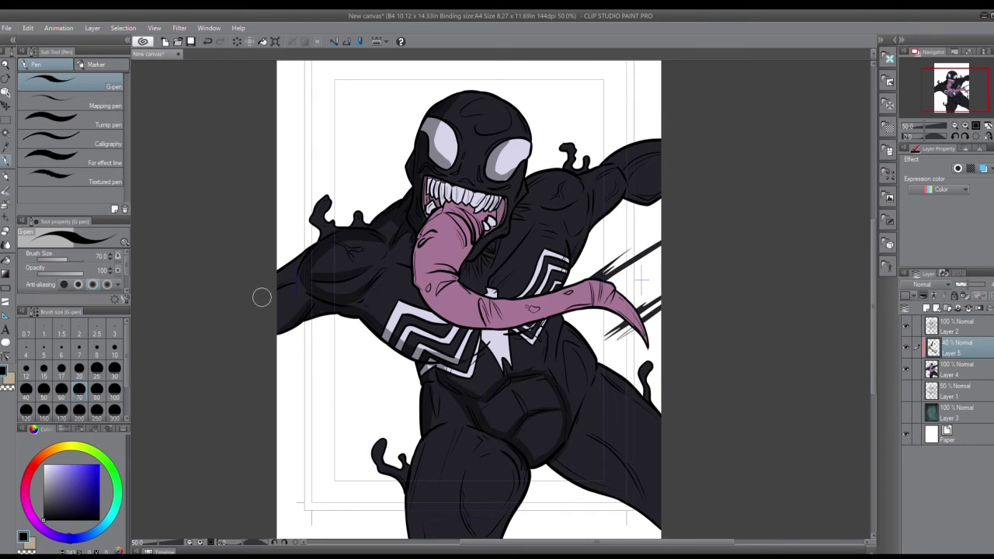
- Shade the tongue's underside and the right shoulder and arm muscles
mouse_move(450, 203)
mouse_down()
mouse_move(419, 287)
mouse_move(553, 315)
mouse_move(599, 302)
mouse_move(644, 342)
mouse_up()
drag(532, 195, 582, 194)
mouse_move(566, 228)
mouse_down()
mouse_move(576, 247)
mouse_move(655, 152)
mouse_up()
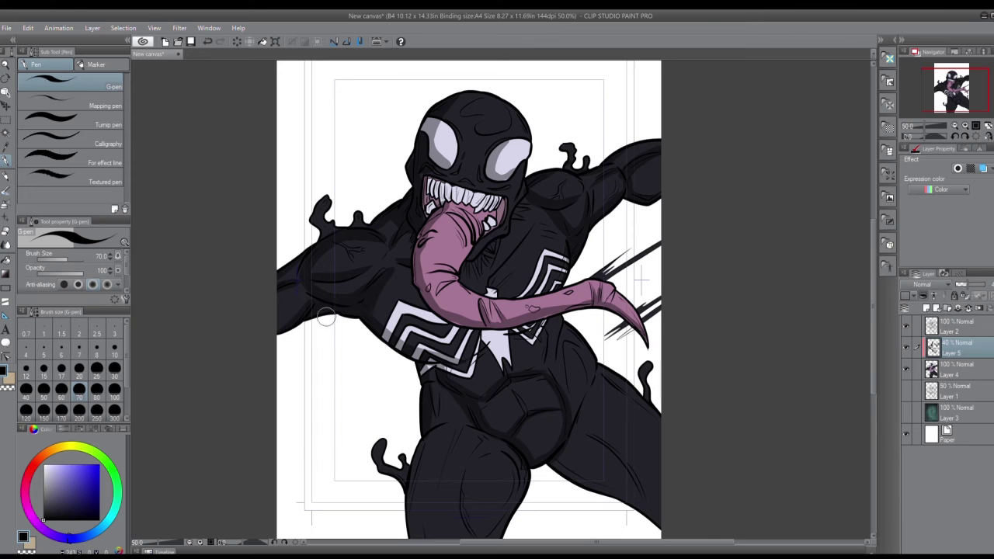
- Shade the emblem's central spike, the right side of the waist, the rear leg and the left flank
drag(467, 348, 481, 344)
drag(564, 332, 566, 415)
drag(592, 374, 580, 418)
drag(554, 463, 629, 499)
drag(583, 435, 643, 506)
drag(598, 362, 657, 415)
mouse_move(417, 443)
mouse_down()
mouse_move(417, 240)
mouse_move(408, 286)
mouse_move(428, 346)
mouse_up()
- Shade the chest beside the tongue, the left chest emblem, the tongue's upper part and the right eye
drag(481, 240, 519, 280)
drag(412, 285, 419, 372)
drag(462, 222, 438, 294)
drag(501, 128, 508, 167)
mouse_move(497, 136)
mouse_down()
mouse_move(545, 121)
mouse_move(540, 173)
mouse_up()
- Shade the right chest below the jaw and the front thigh's muscle contours
drag(951, 84, 950, 91)
mouse_move(509, 252)
mouse_down()
mouse_move(554, 285)
mouse_move(579, 219)
mouse_up()
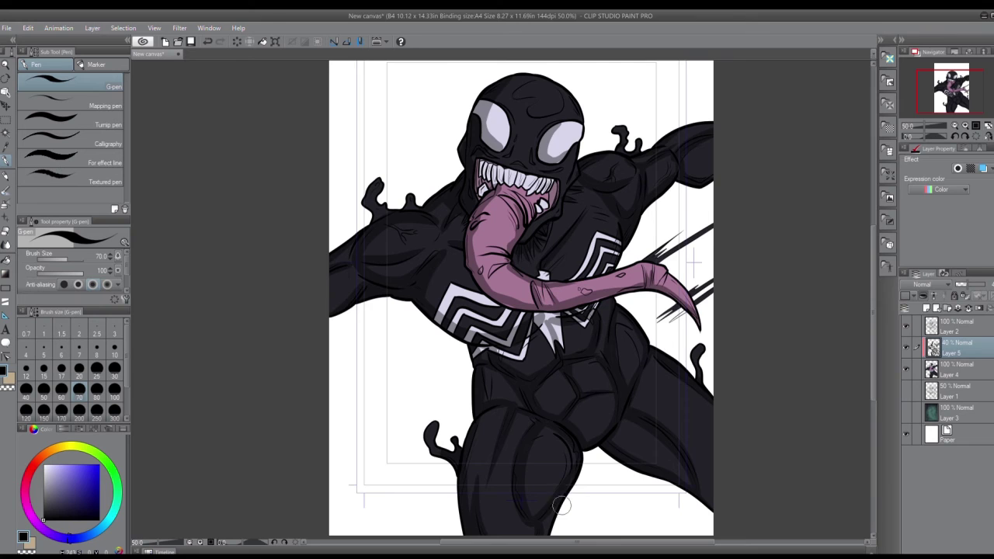
click(952, 101)
drag(553, 387, 538, 427)
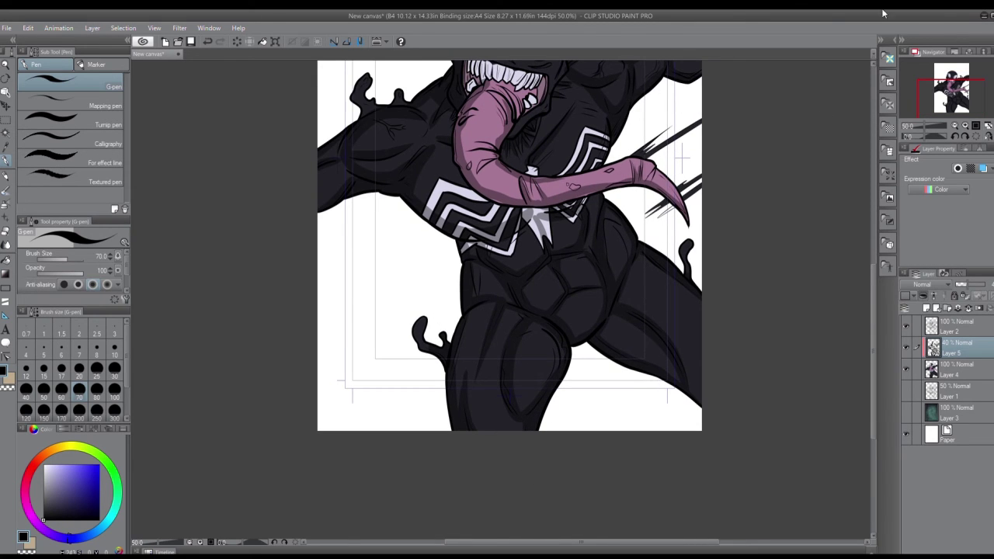
- Shade the eye edge and the upper teeth at the mouth's left side with the G-pen at size 15
drag(946, 85, 951, 83)
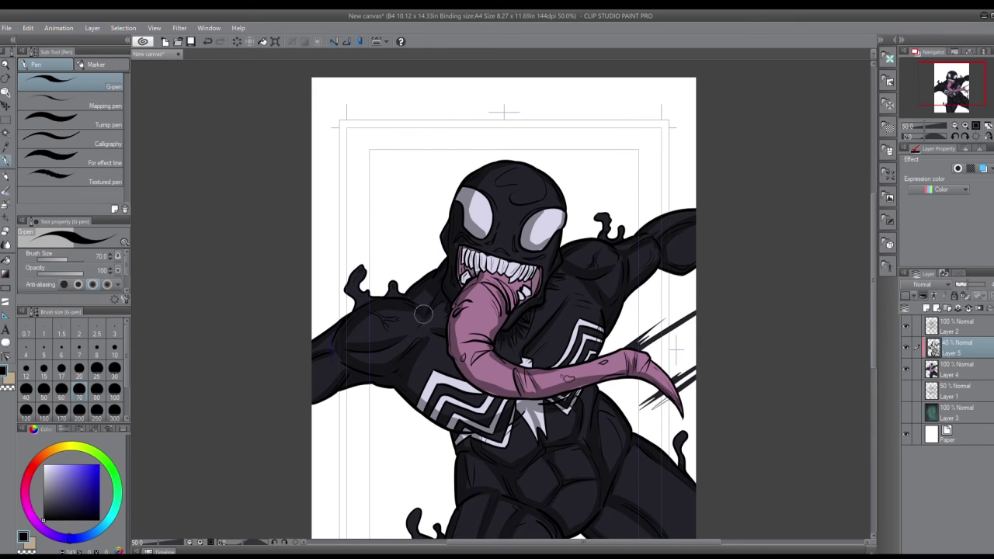
click(964, 126)
click(964, 126)
click(965, 125)
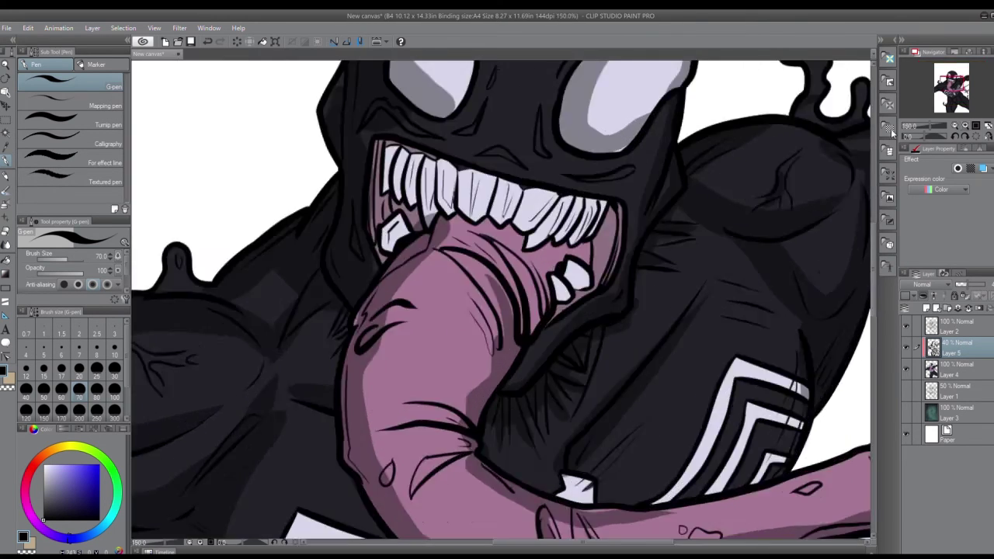
click(964, 126)
click(43, 370)
click(953, 82)
drag(649, 222, 596, 232)
drag(468, 97, 464, 107)
mouse_move(326, 188)
mouse_down()
mouse_move(322, 247)
mouse_move(339, 255)
mouse_up()
mouse_move(362, 200)
mouse_down()
mouse_move(356, 260)
mouse_move(380, 277)
mouse_up()
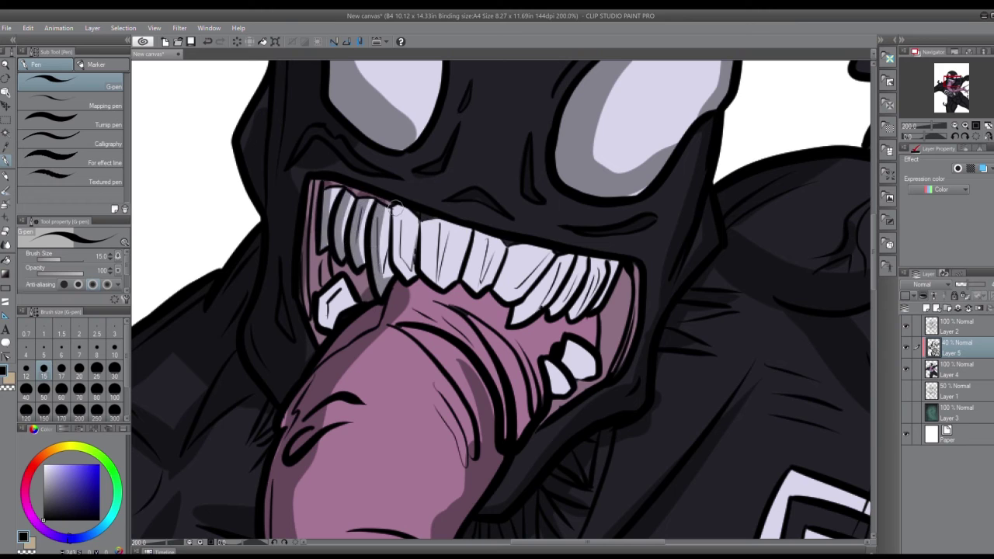
- Shade the central and right upper teeth and the inner edges on both sides of the mouth
drag(395, 207, 410, 279)
drag(419, 217, 435, 287)
drag(470, 233, 473, 287)
mouse_move(505, 248)
mouse_down()
mouse_move(515, 314)
mouse_move(532, 285)
mouse_up()
mouse_move(484, 298)
mouse_down()
mouse_move(506, 324)
mouse_move(595, 319)
mouse_up()
drag(623, 281, 608, 355)
drag(316, 256, 318, 320)
drag(935, 125, 926, 126)
drag(953, 87, 951, 87)
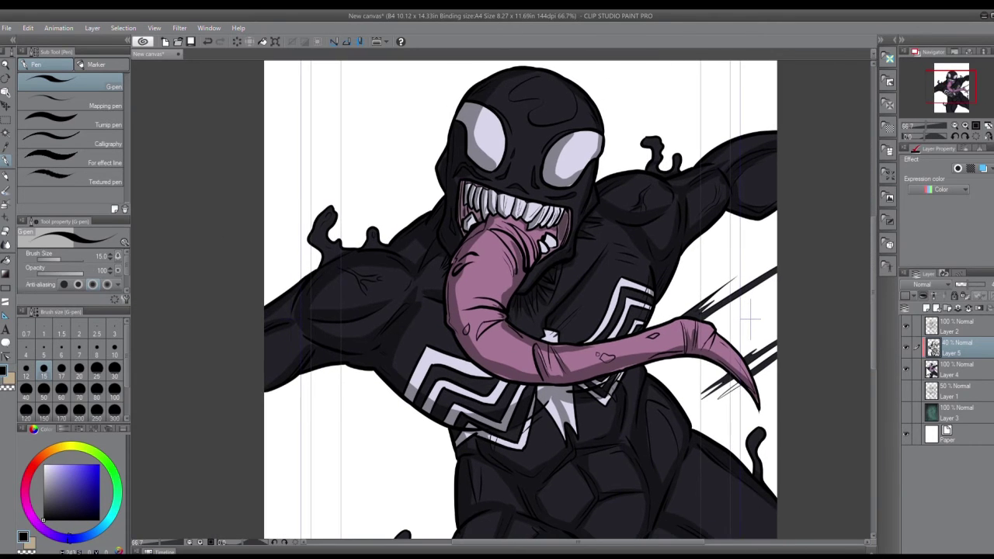
- Select the character's dark body area on the flat-color layer and add a new raster layer above the shading layer
click(929, 370)
click(5, 133)
click(381, 285)
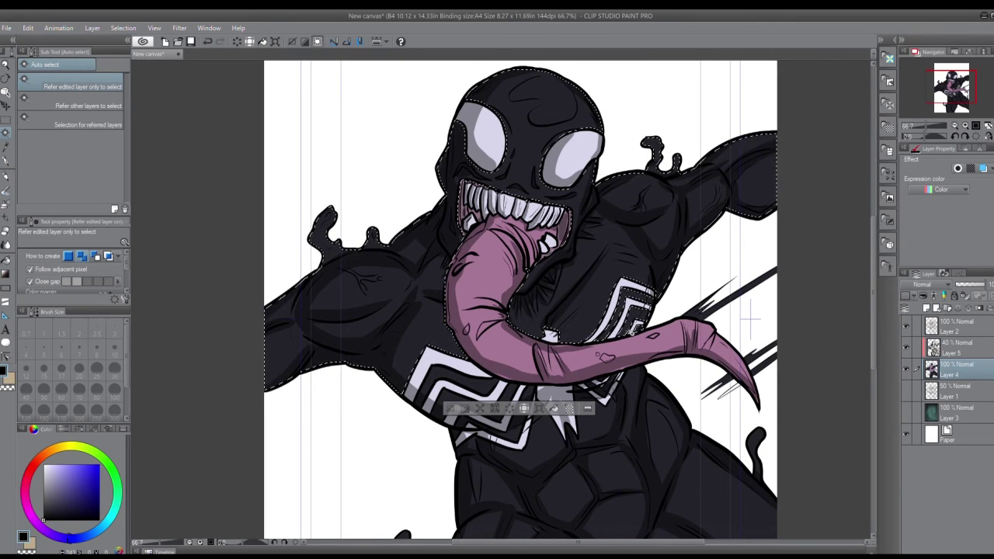
key(ctrl+shift+n)
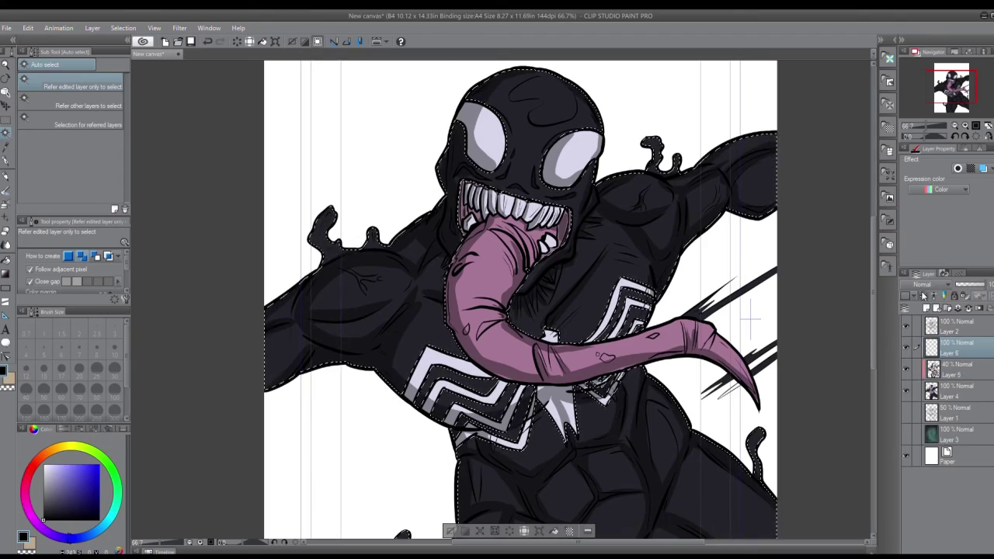
- Airbrush soft blue-grey highlights on the shoulders, head, chest and abdominal muscles inside the body selection
key(i)
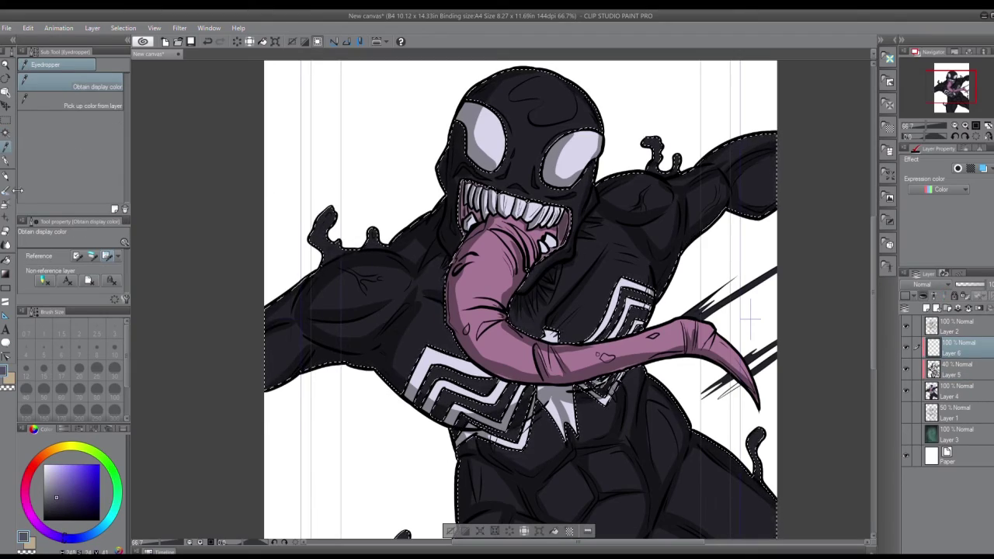
key(b)
drag(343, 290, 375, 281)
drag(626, 199, 646, 190)
mouse_move(528, 97)
mouse_down()
mouse_move(561, 110)
mouse_move(553, 124)
mouse_up()
drag(586, 316, 621, 274)
drag(435, 336, 457, 342)
drag(610, 463, 614, 469)
drag(591, 408, 583, 427)
drag(564, 468, 562, 484)
- Airbrush broader blue-grey highlights on the flank, front thigh and rear leg, enlarging the brush to 150
mouse_move(661, 415)
mouse_down()
mouse_move(666, 451)
mouse_move(595, 185)
mouse_up()
key(])
key(])
drag(488, 311, 481, 354)
key(])
mouse_move(433, 419)
mouse_down()
mouse_move(413, 373)
mouse_move(408, 288)
mouse_up()
drag(606, 292, 627, 303)
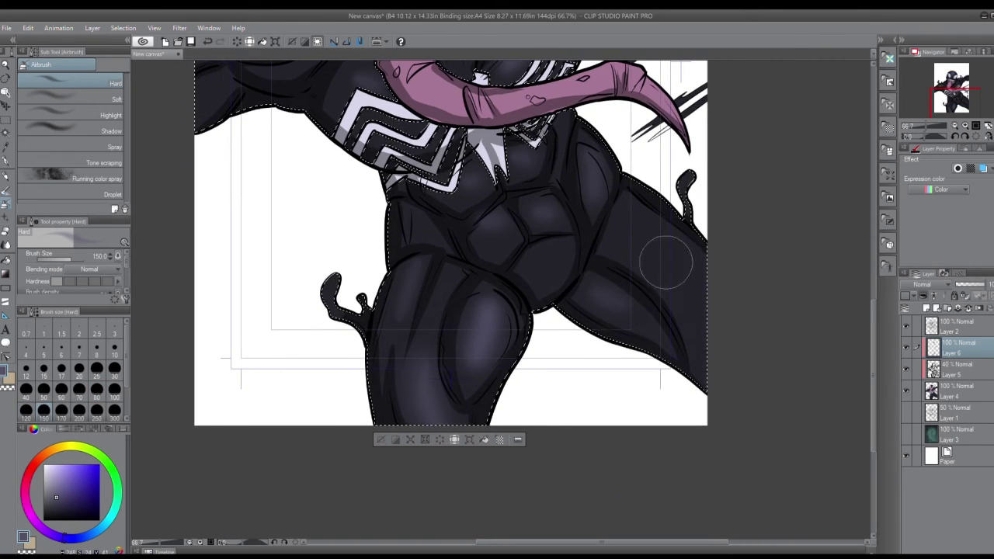
drag(668, 264, 689, 322)
- Airbrush highlights on both outstretched arms with the brush size reduced to 100
drag(974, 93, 974, 74)
key([)
key([)
drag(198, 347, 196, 366)
drag(701, 167, 695, 184)
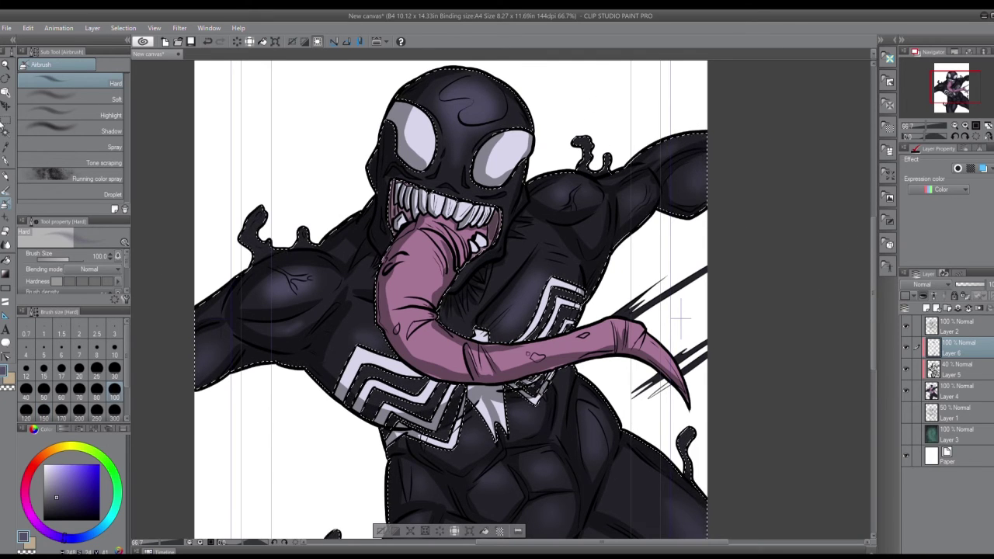
- Deselect the body and draw fine pale-purple G-pen highlights on the head, shoulders and chest at size 15
key(ctrl+d)
key(m)
click(5, 159)
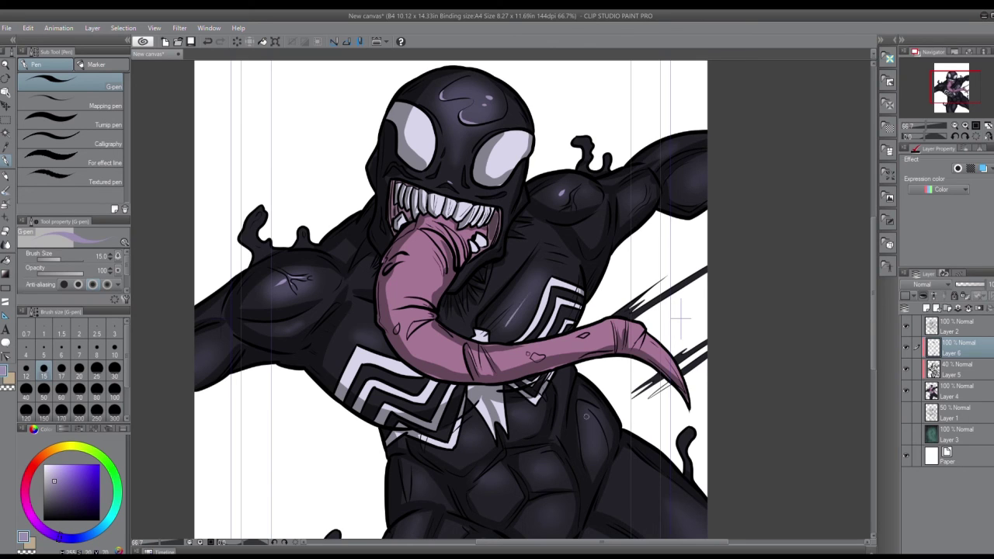
- Airbrush lighter pink highlights along the tongue and draw pale-pink G-pen shine marks over them
click(5, 147)
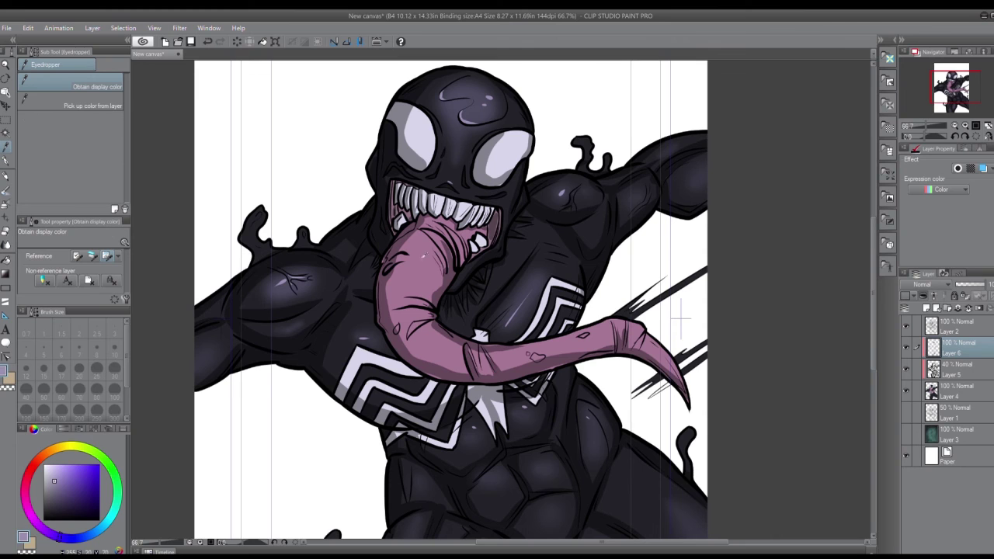
click(412, 303)
click(5, 202)
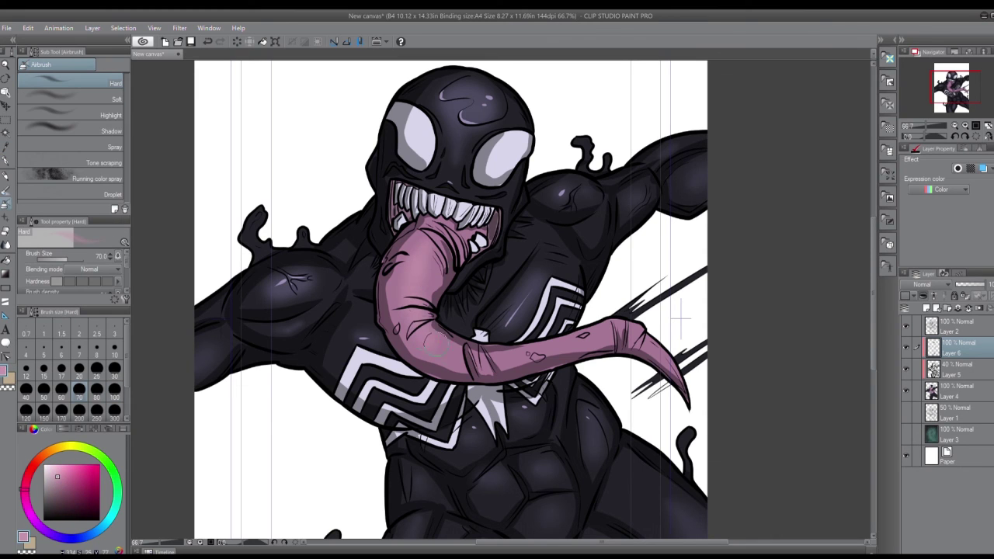
click(50, 469)
click(6, 161)
drag(428, 232, 442, 240)
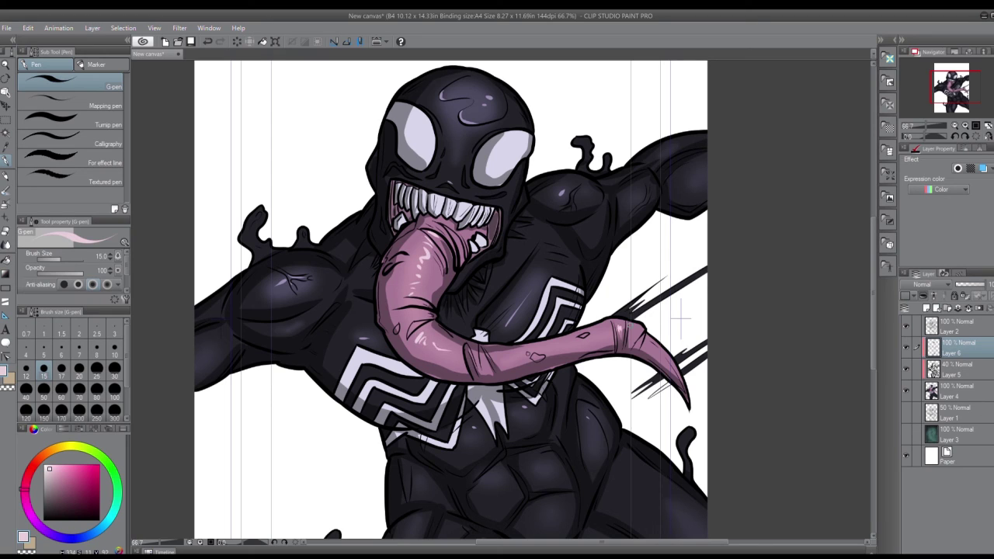
- Fill the speed lines beside the tongue tip with light mint green and show the teal background layer
click(116, 488)
click(61, 471)
click(6, 260)
click(95, 106)
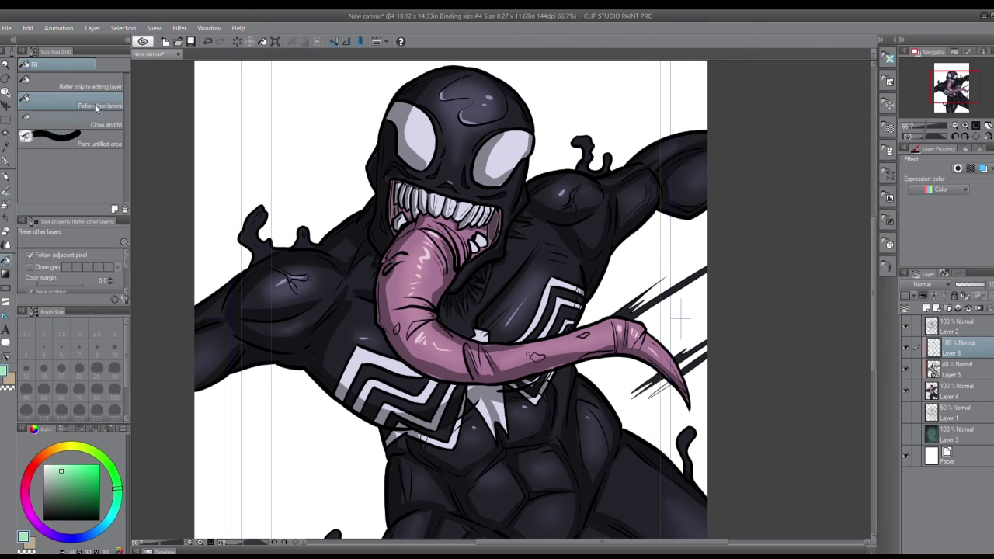
click(670, 292)
click(693, 353)
click(694, 364)
click(652, 383)
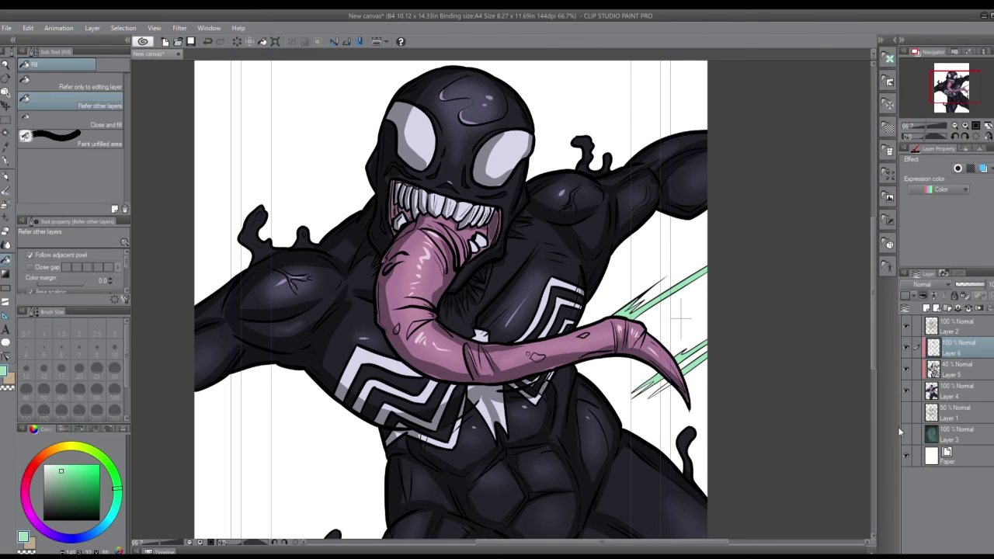
click(904, 433)
key(ctrl+0)
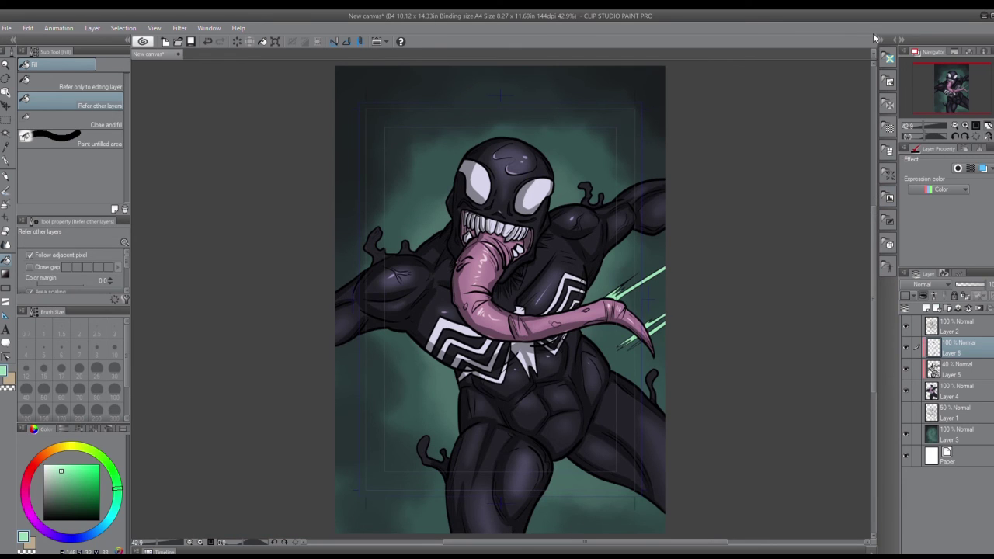